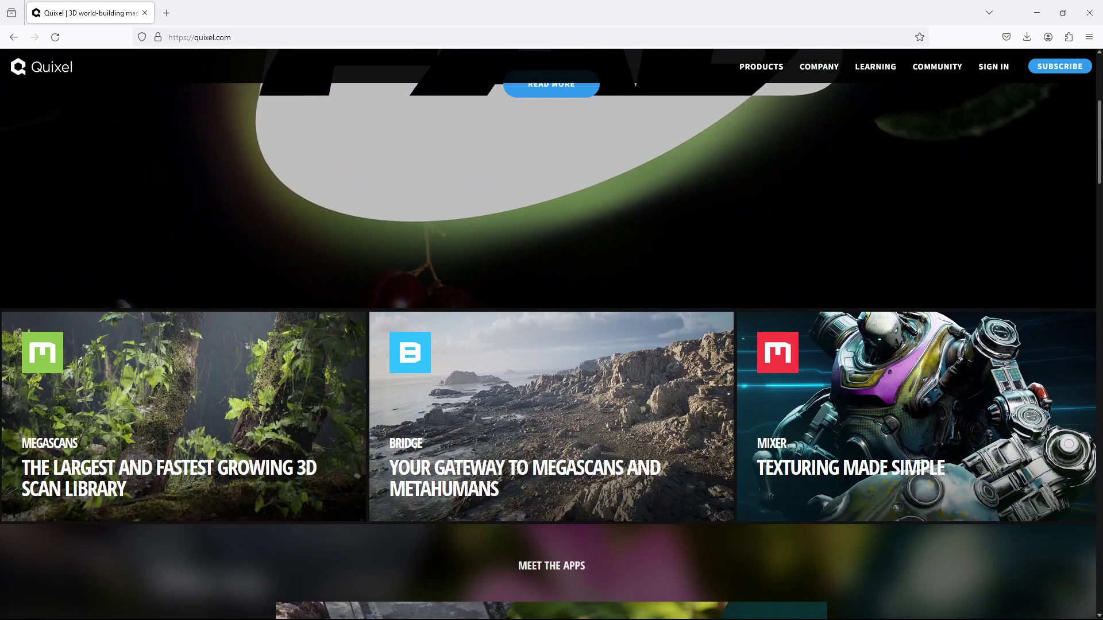
# - Scroll the Quixel homepage all the way down to the bottom
pyautogui.scroll(-4, 551, 333)
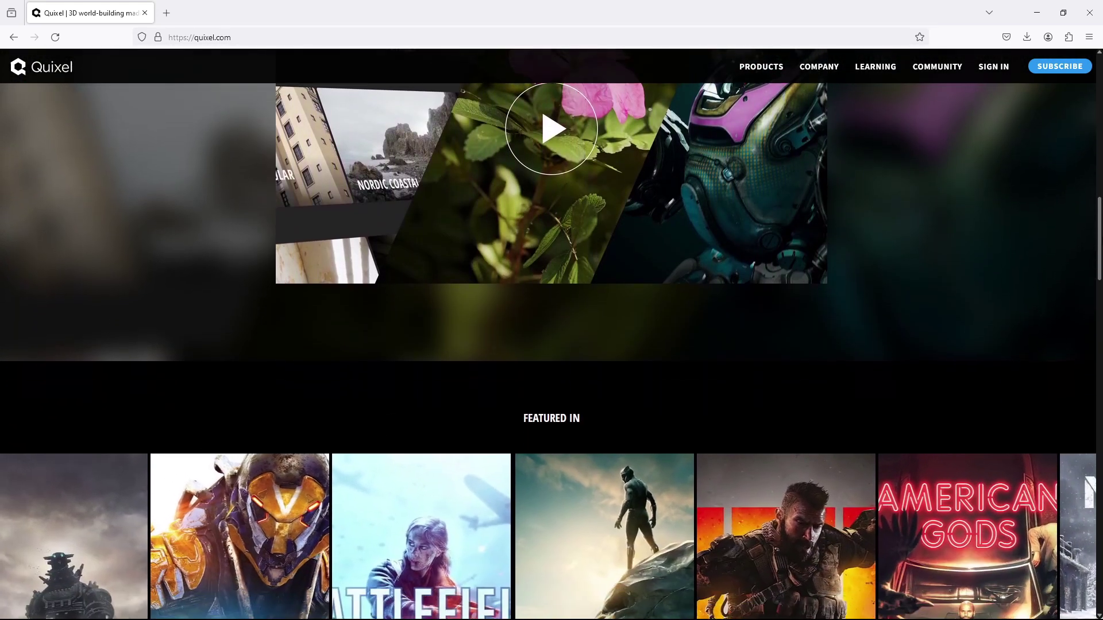
pyautogui.scroll(-2, 551, 333)
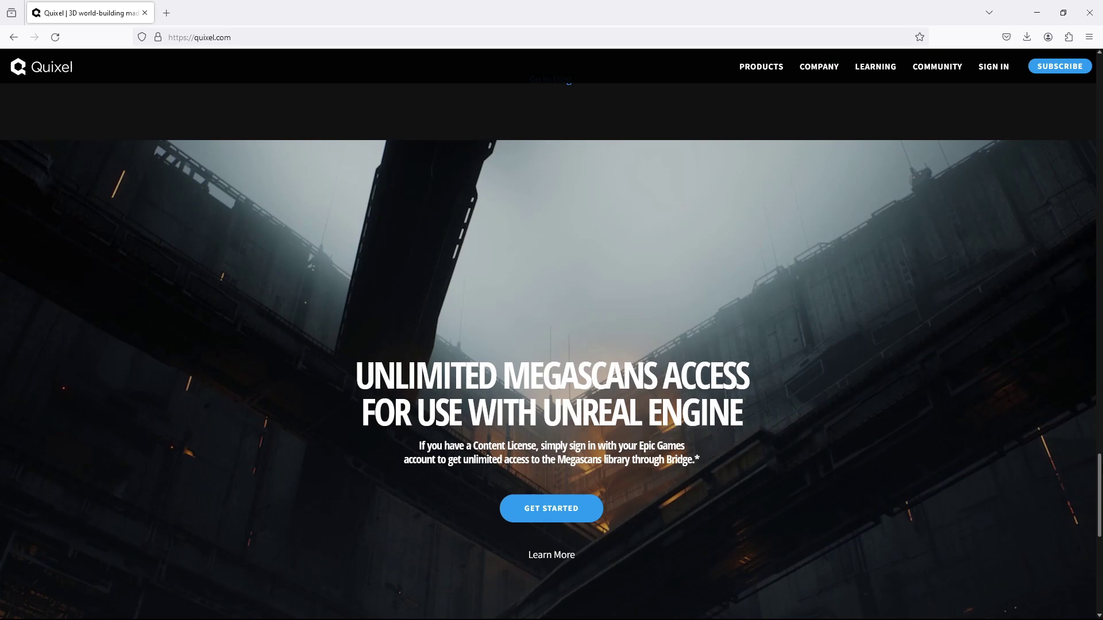
pyautogui.scroll(-1, 551, 333)
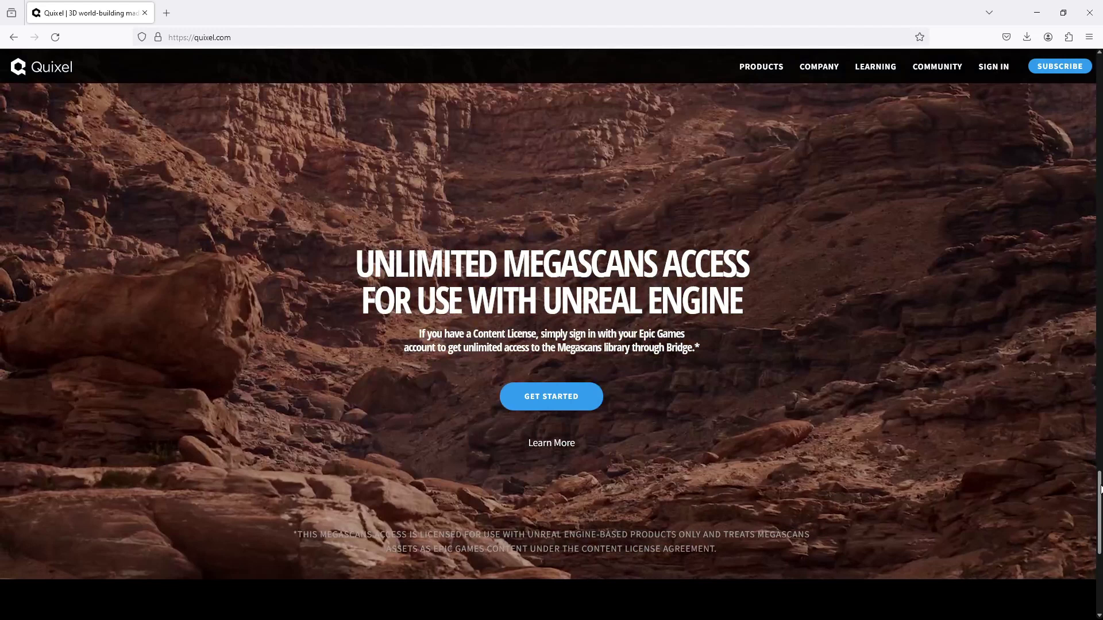
pyautogui.moveTo(1101, 489); pyautogui.dragTo(1100, 265)
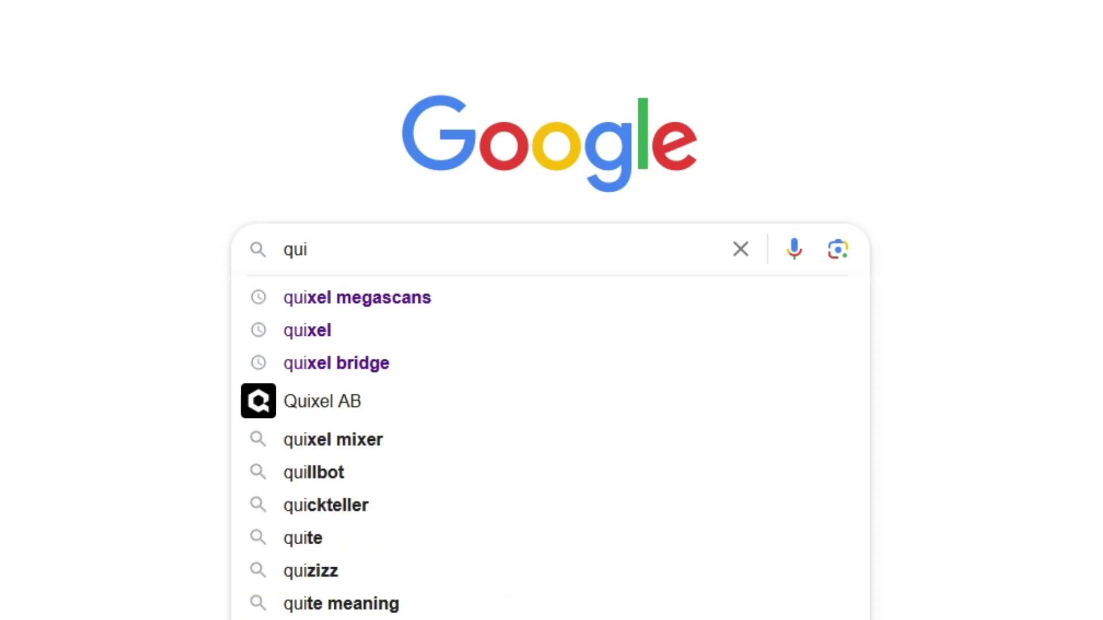
# - Load quixel.com and go through Products > Megascans to Browse Megascans
pyautogui.write('el')
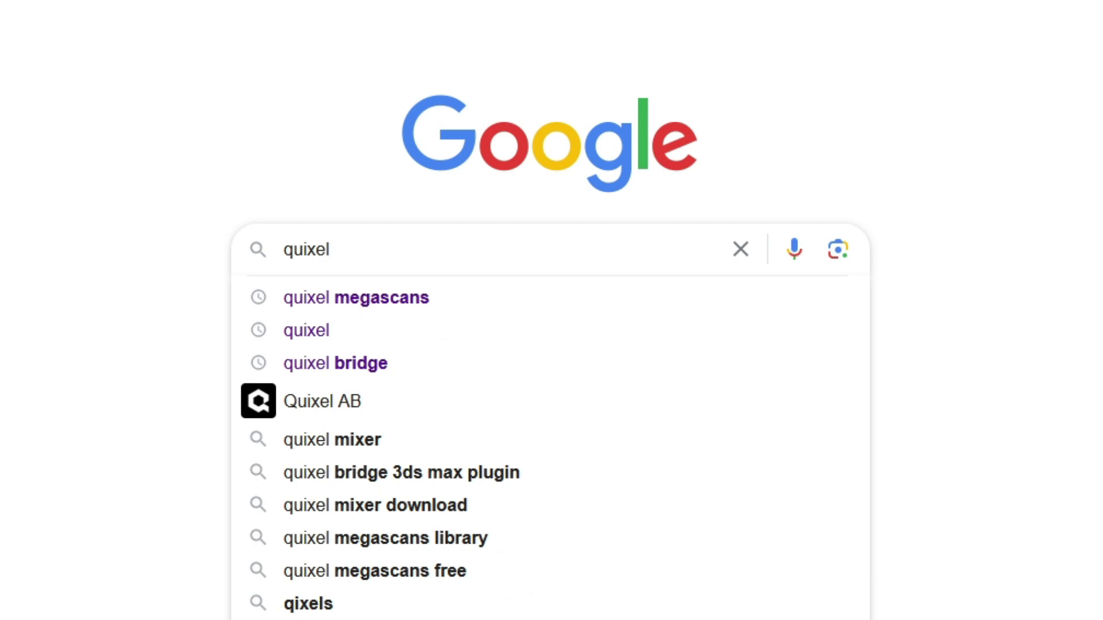
pyautogui.write('.com')
pyautogui.press('Return')
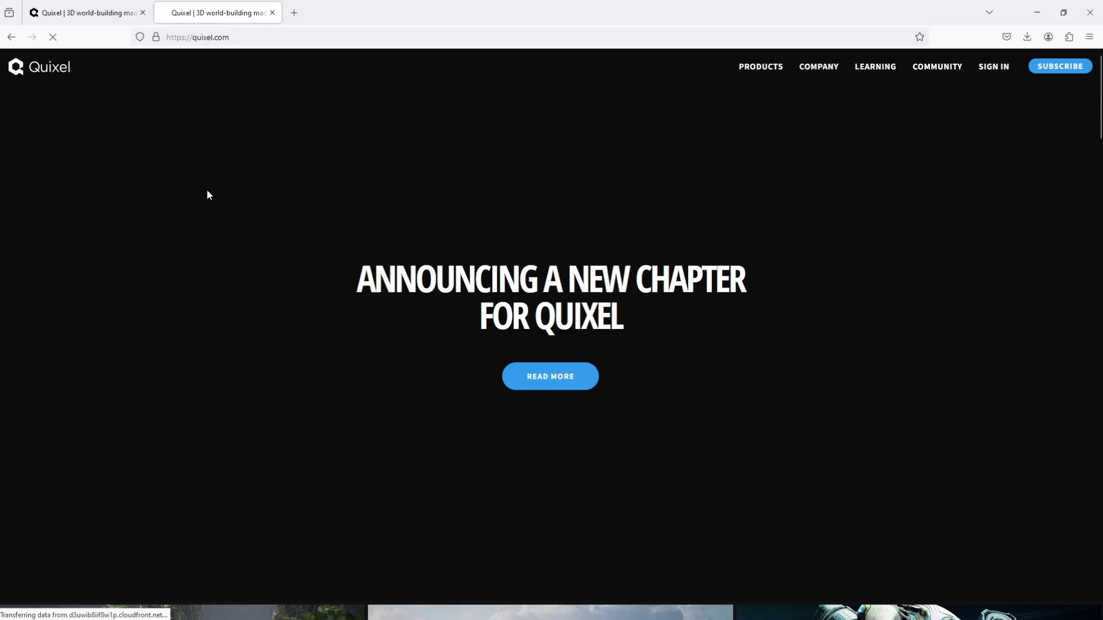
pyautogui.moveTo(764, 76)
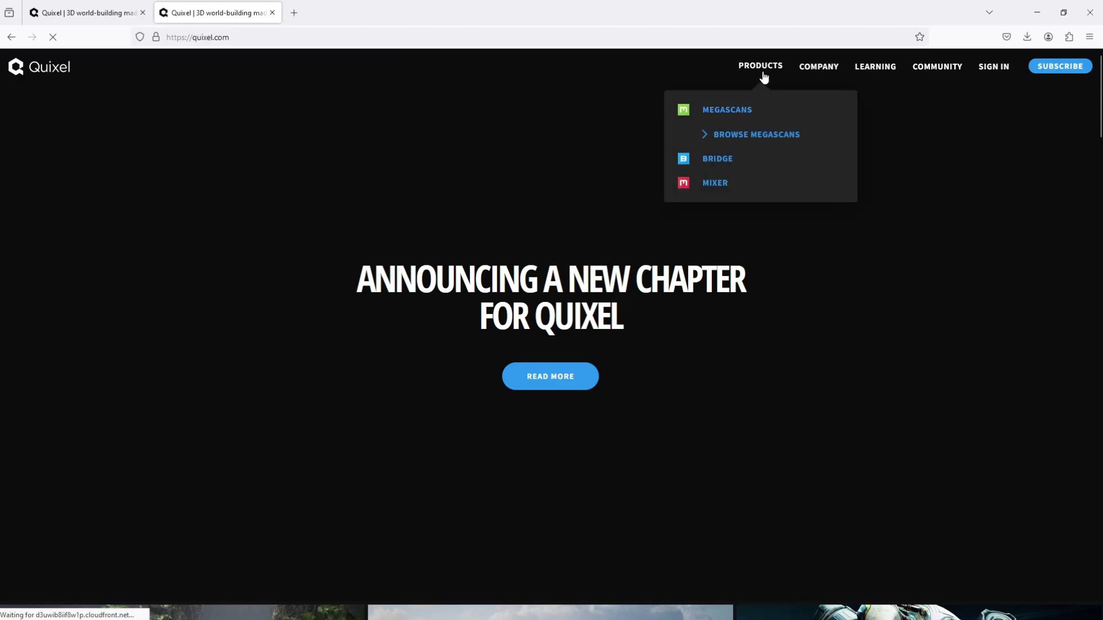
pyautogui.click(704, 110)
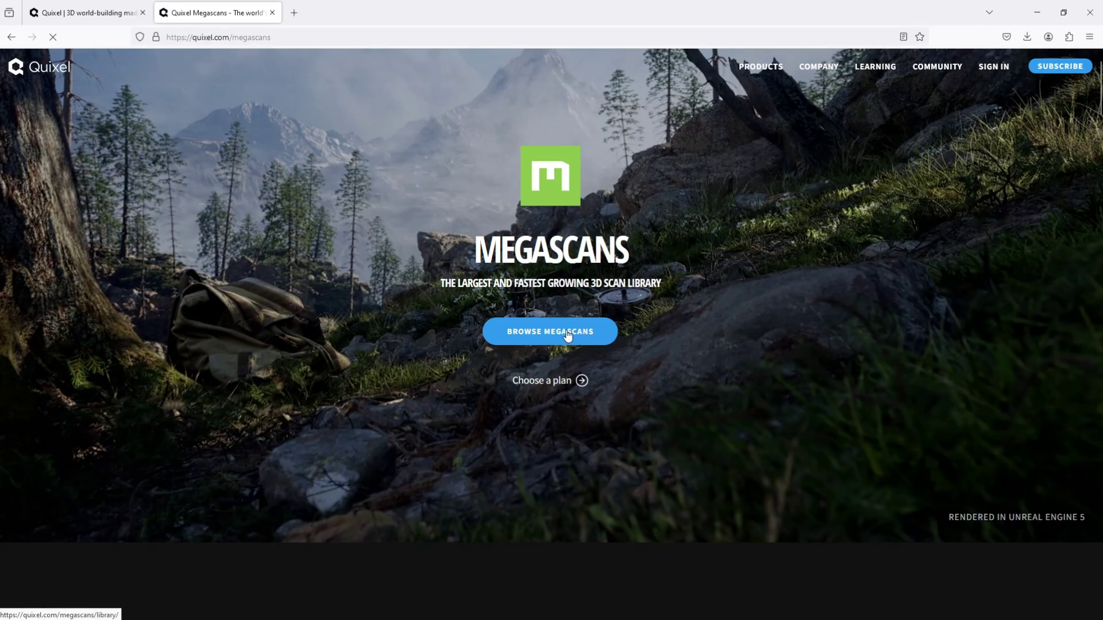
pyautogui.click(567, 332)
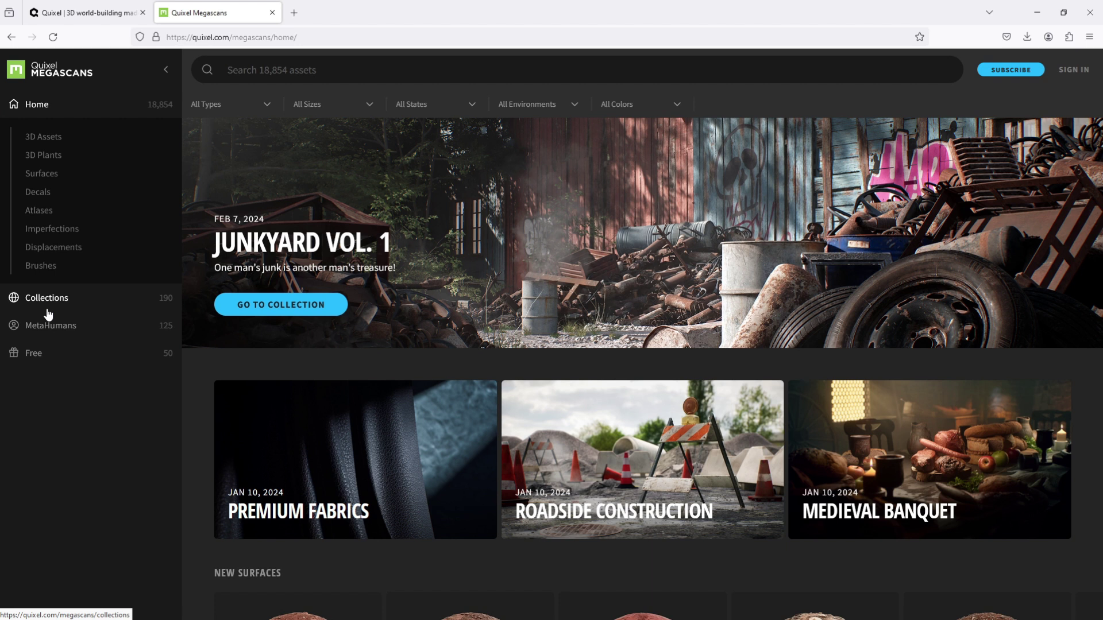
# - Show the Surfaces category, preview Damaged Concrete Floor under Concrete, then return to Surfaces
pyautogui.click(56, 180)
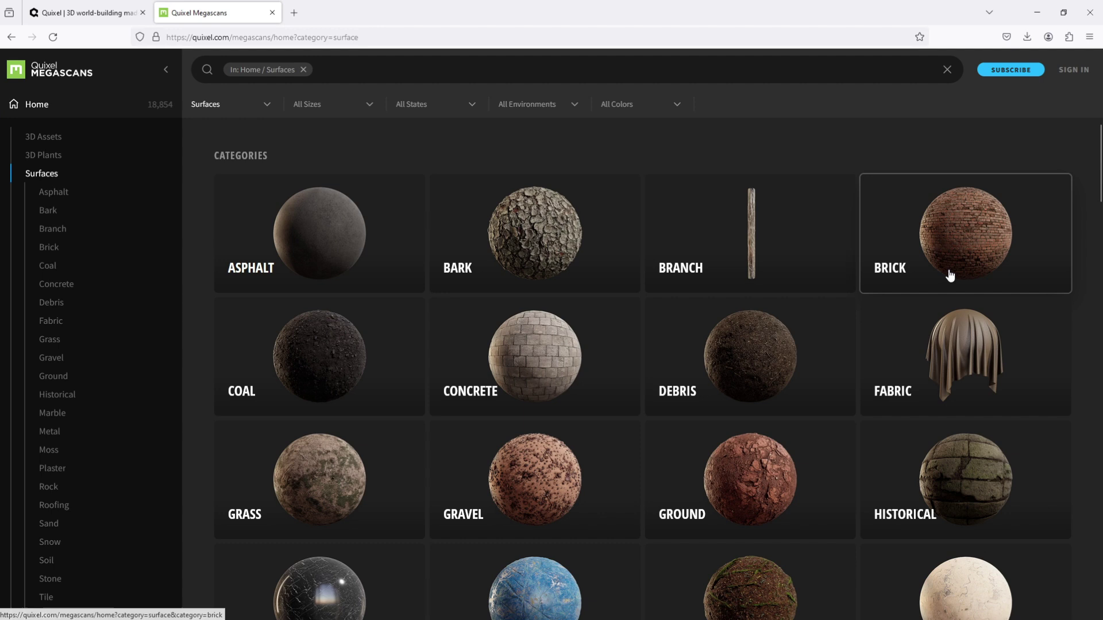
pyautogui.click(442, 390)
pyautogui.scroll(-1, 427, 396)
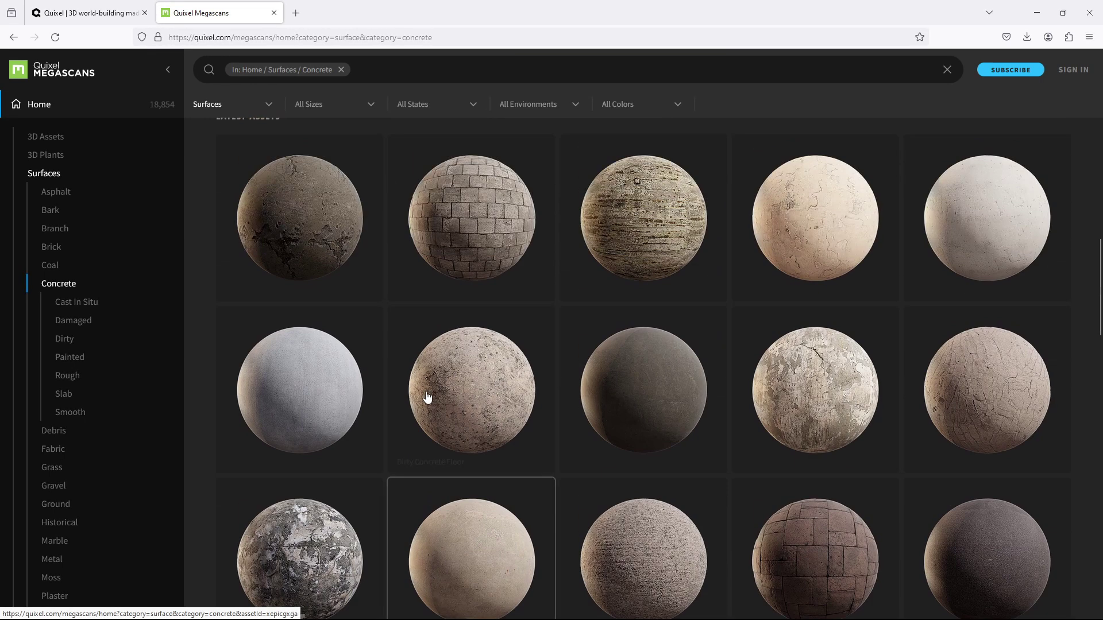
pyautogui.click(342, 225)
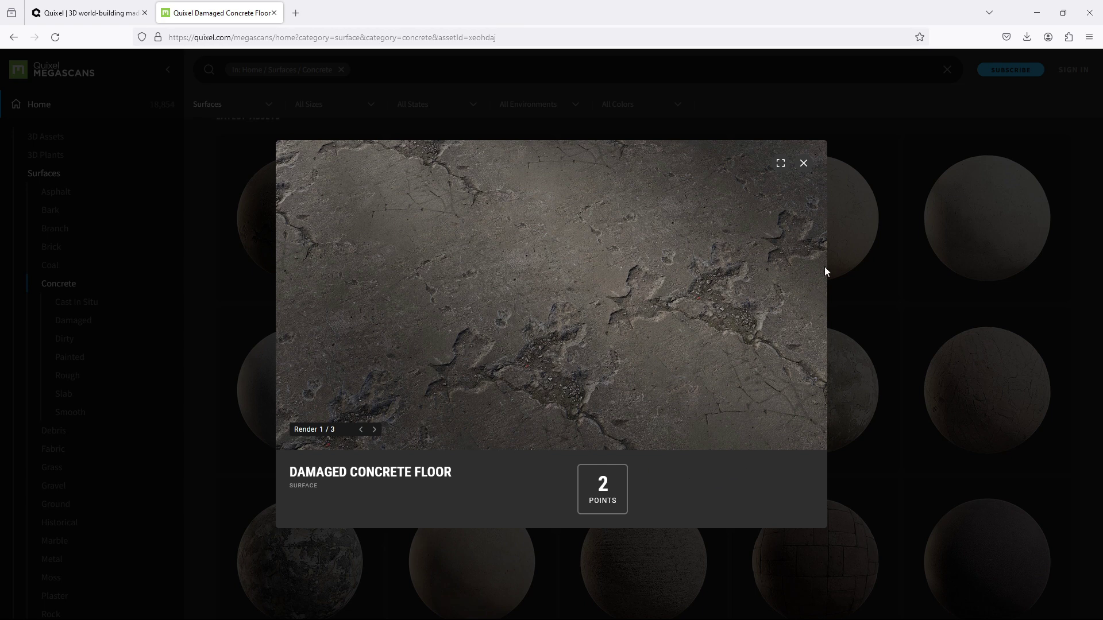
pyautogui.click(803, 165)
pyautogui.hotkey('alt', 'Left')
pyautogui.scroll(-4, 1086, 253)
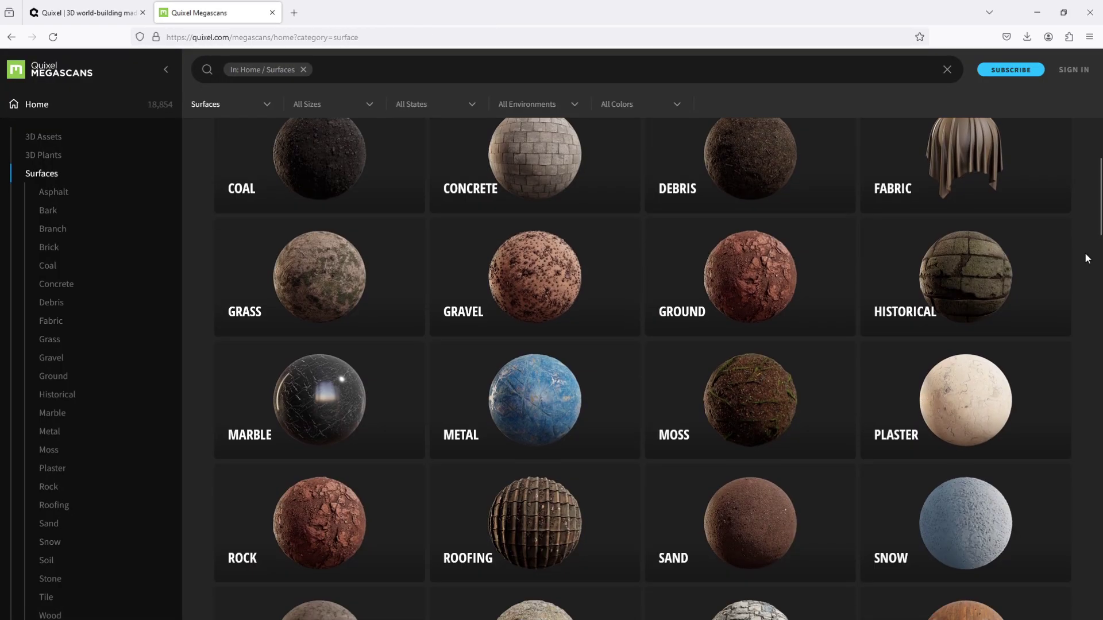
pyautogui.scroll(-8, 1085, 261)
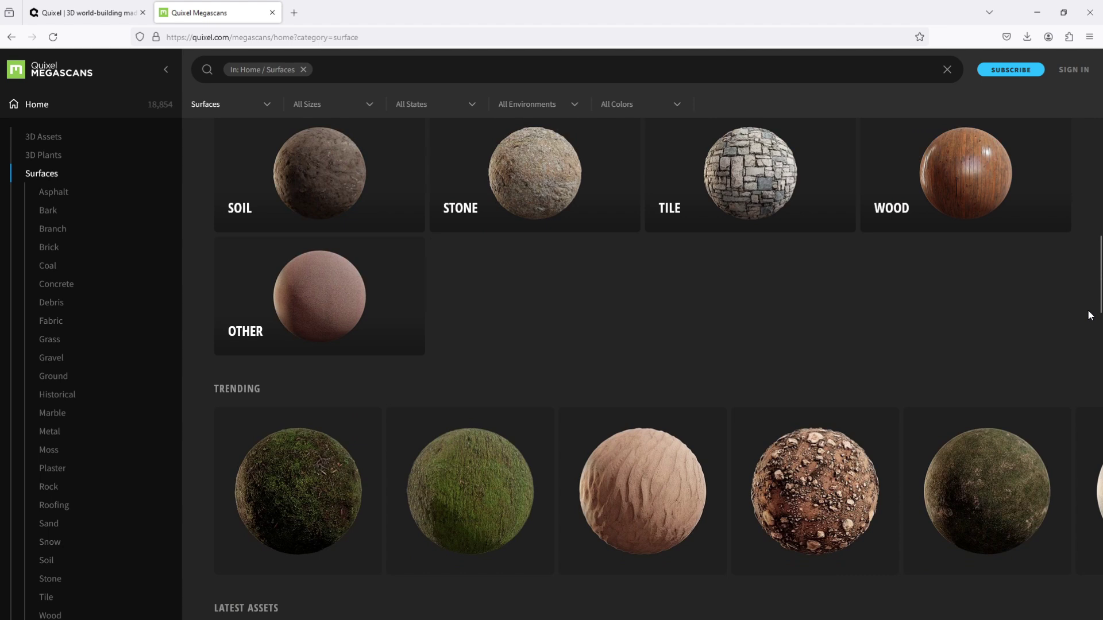
pyautogui.scroll(-10, 1086, 328)
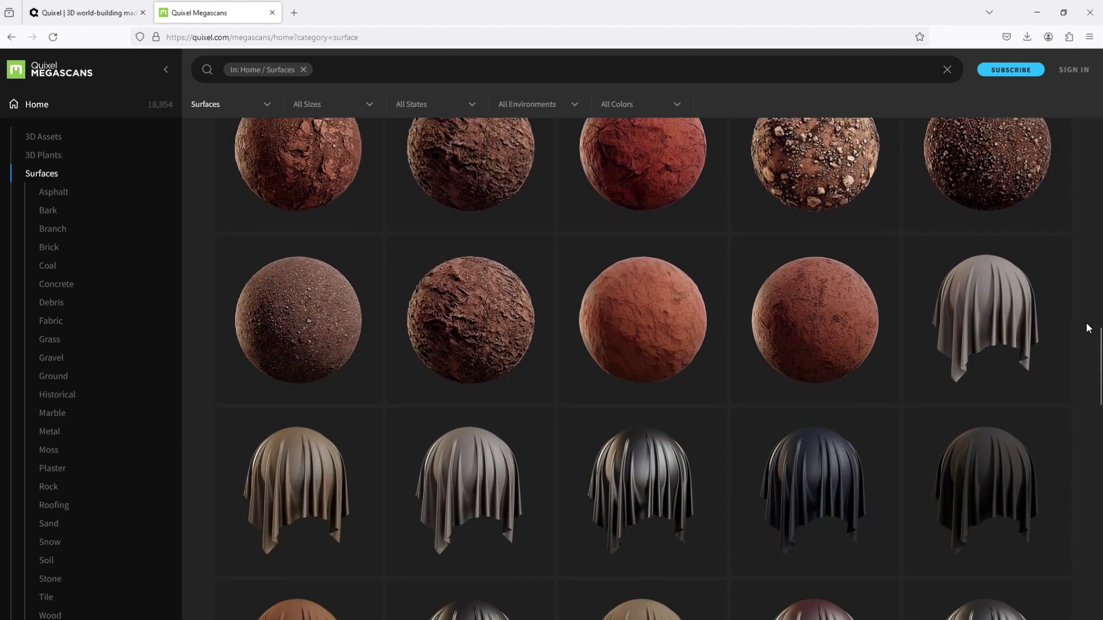
pyautogui.scroll(-3, 1084, 321)
# - Search 'Epic games' in a new tab, then bring up the Quixel sign-in form
pyautogui.hotkey('ctrl', 't')
pyautogui.write('Epic')
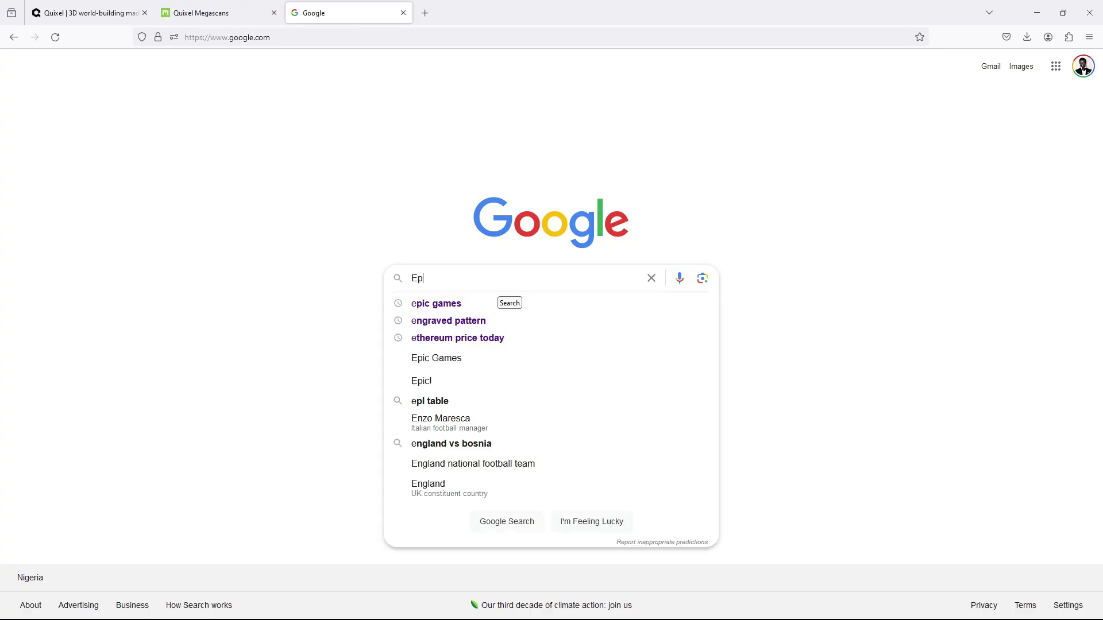
pyautogui.write(' games')
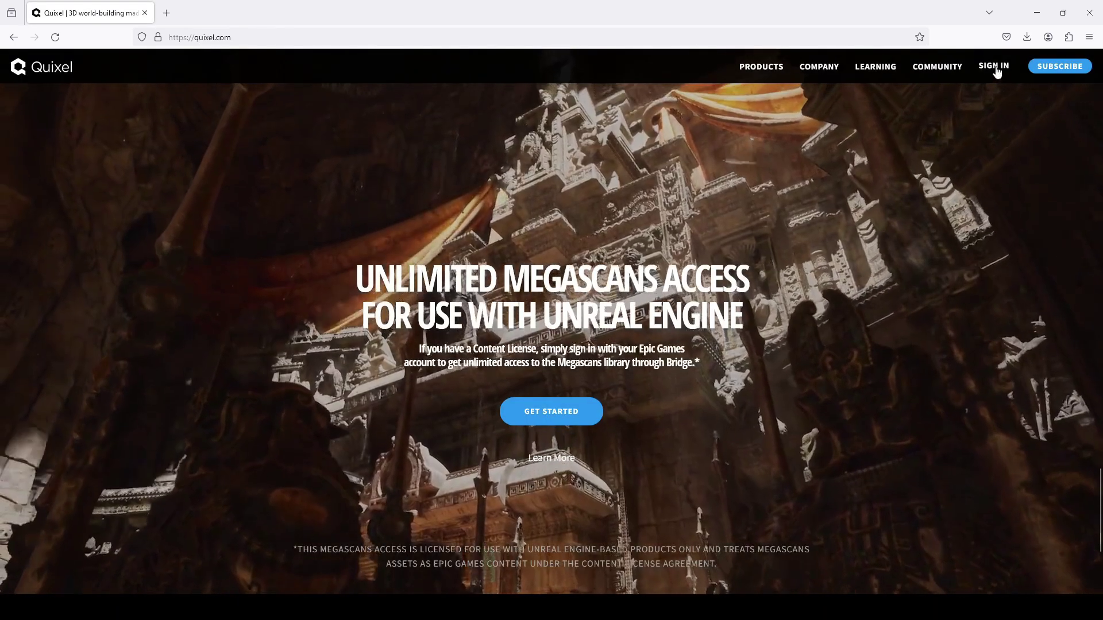
pyautogui.click(994, 67)
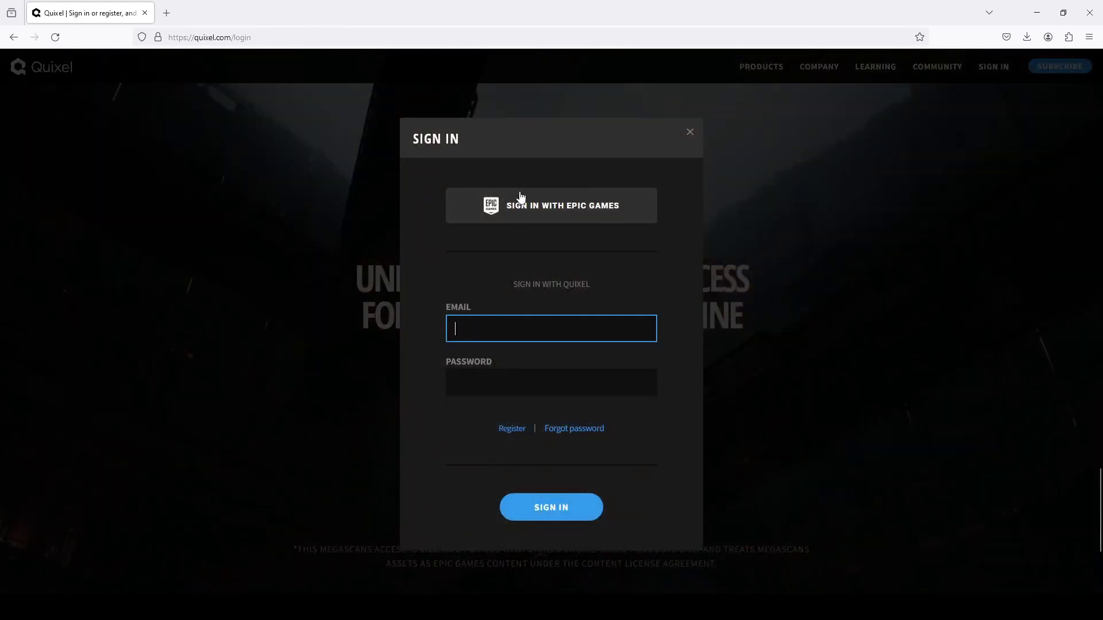
# - Sign in with Epic Games, go to the Bridge page, and show Bridge's Purchased assets
pyautogui.click(565, 210)
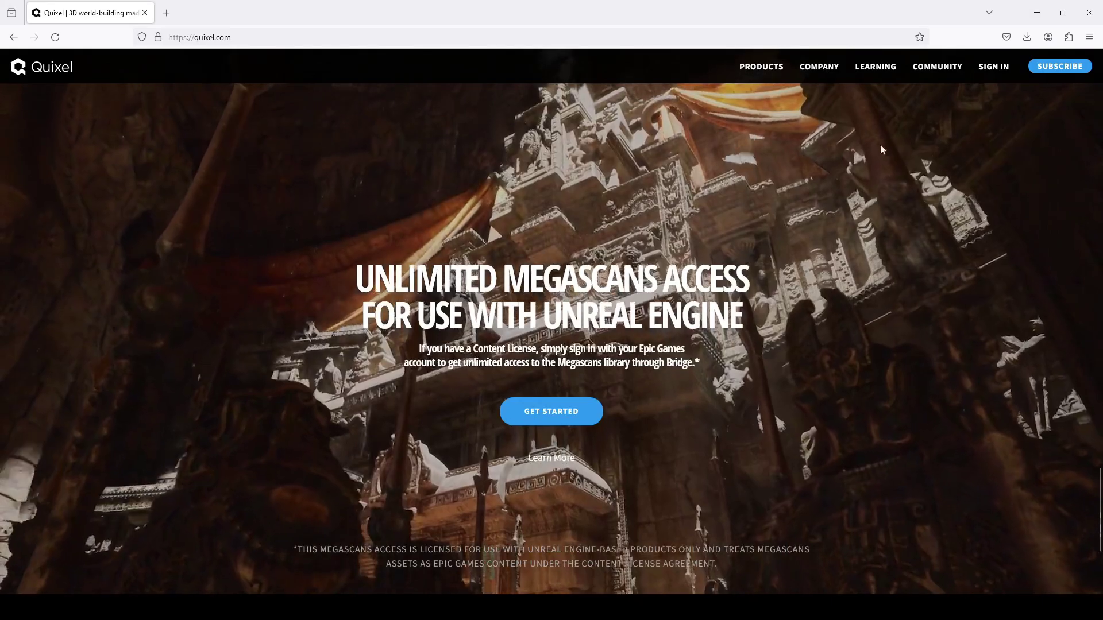
pyautogui.moveTo(756, 64)
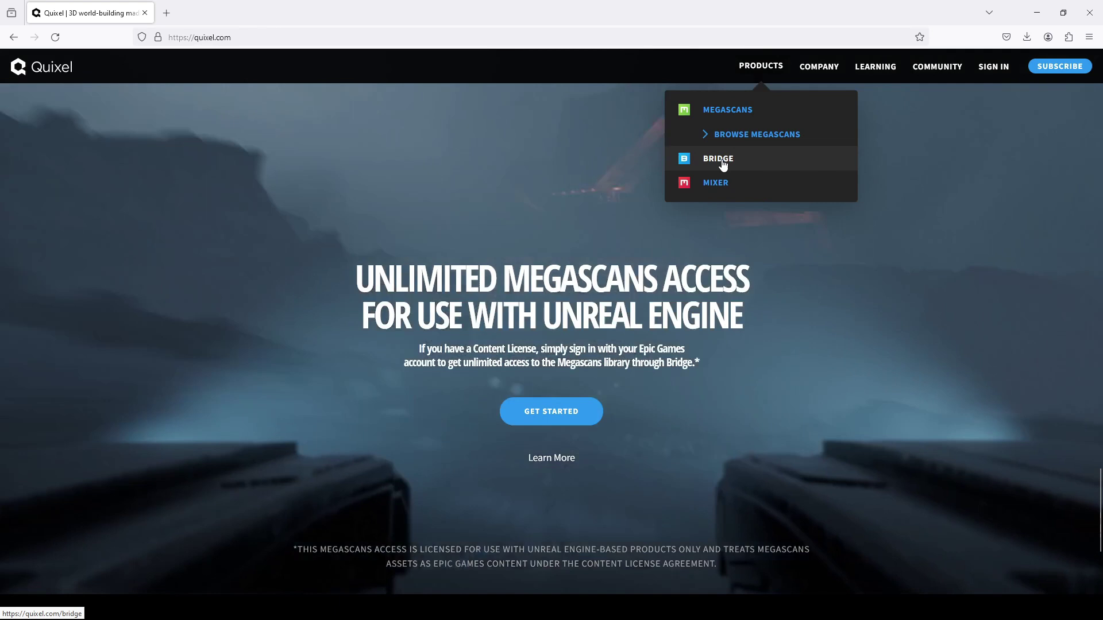
pyautogui.click(715, 160)
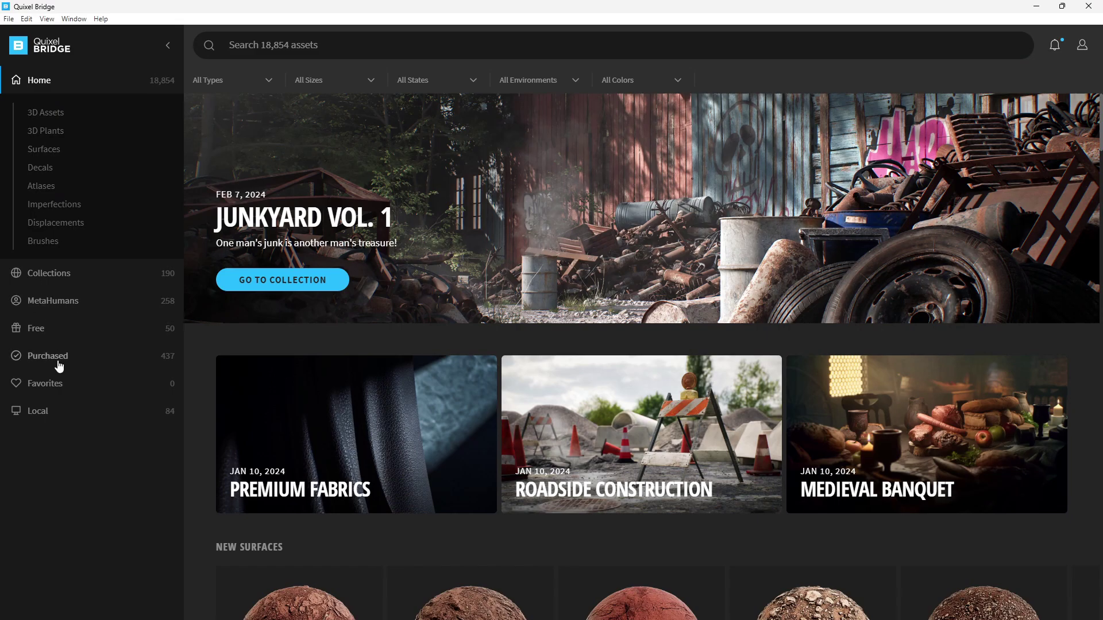
pyautogui.click(60, 364)
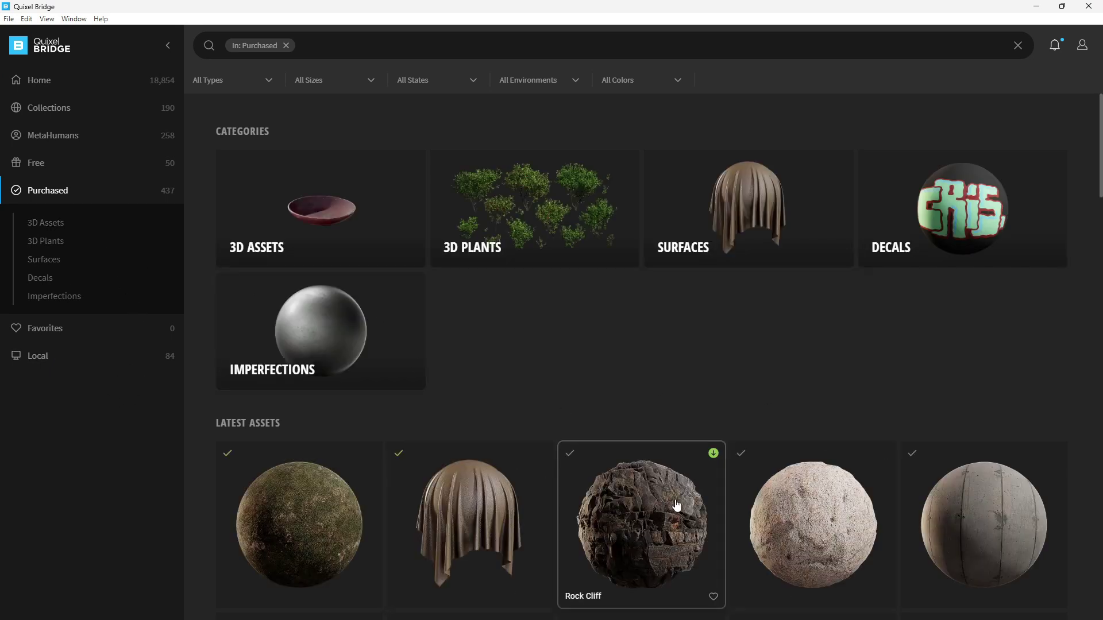
# - Open the Curated Stone Facade surface details and keep its 4K resolution
pyautogui.scroll(-5, 677, 505)
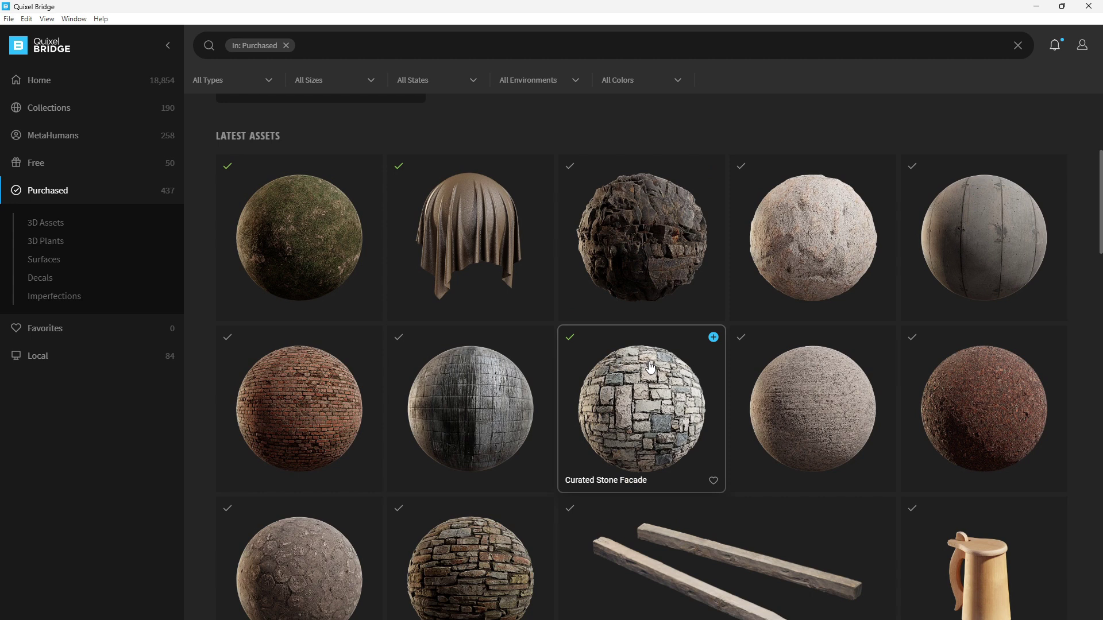
pyautogui.click(651, 367)
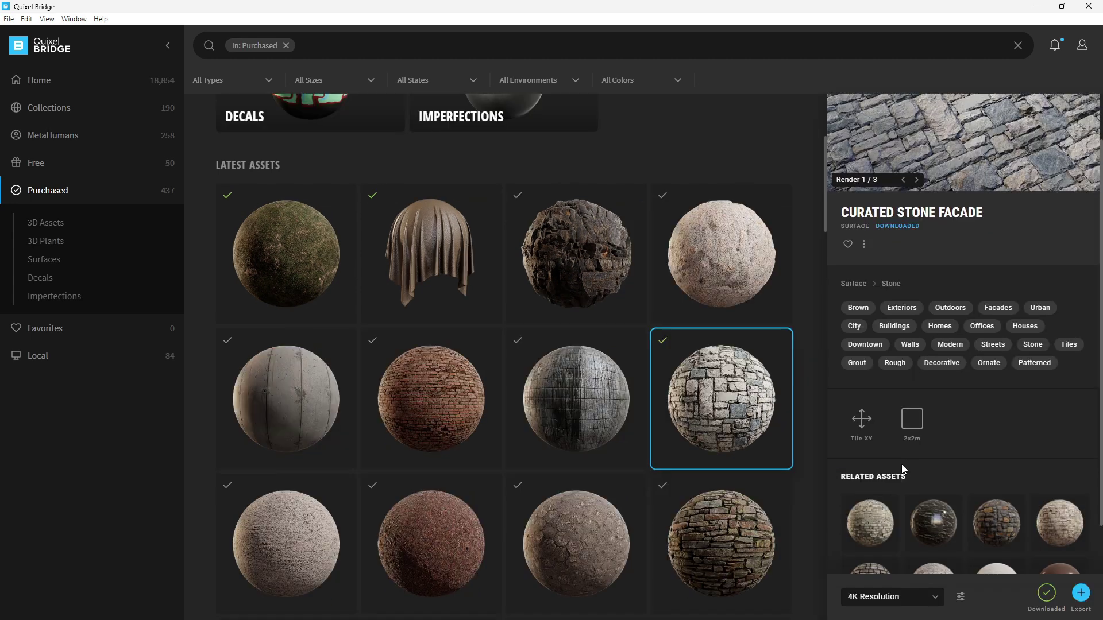
pyautogui.click(934, 602)
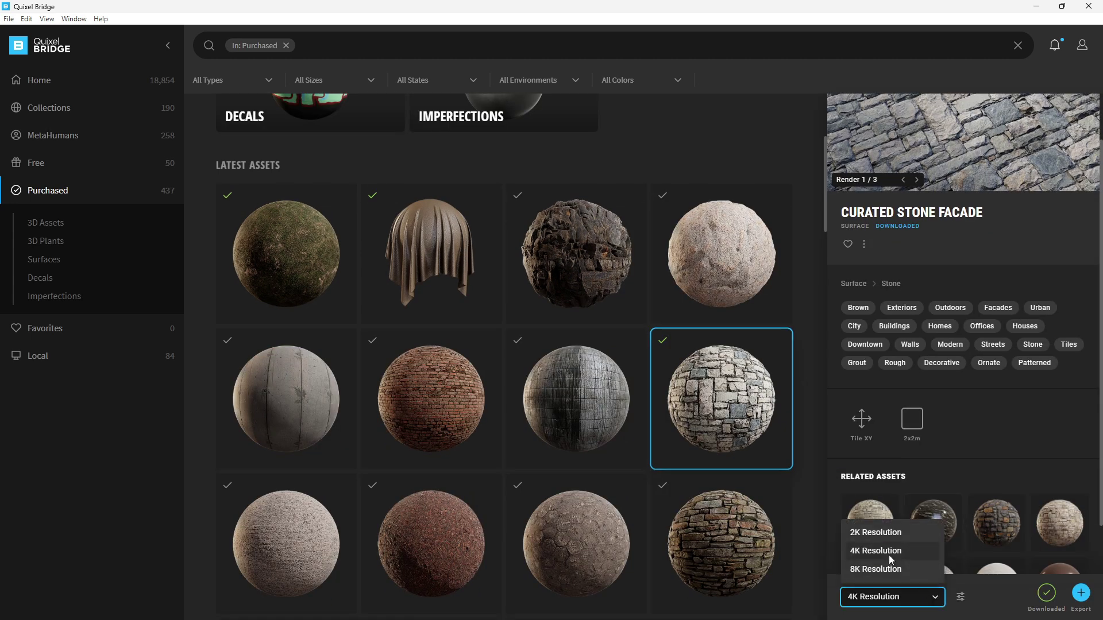
pyautogui.click(963, 601)
# - Open Bridge's export settings and review the list of available export targets
pyautogui.click(961, 598)
pyautogui.click(990, 577)
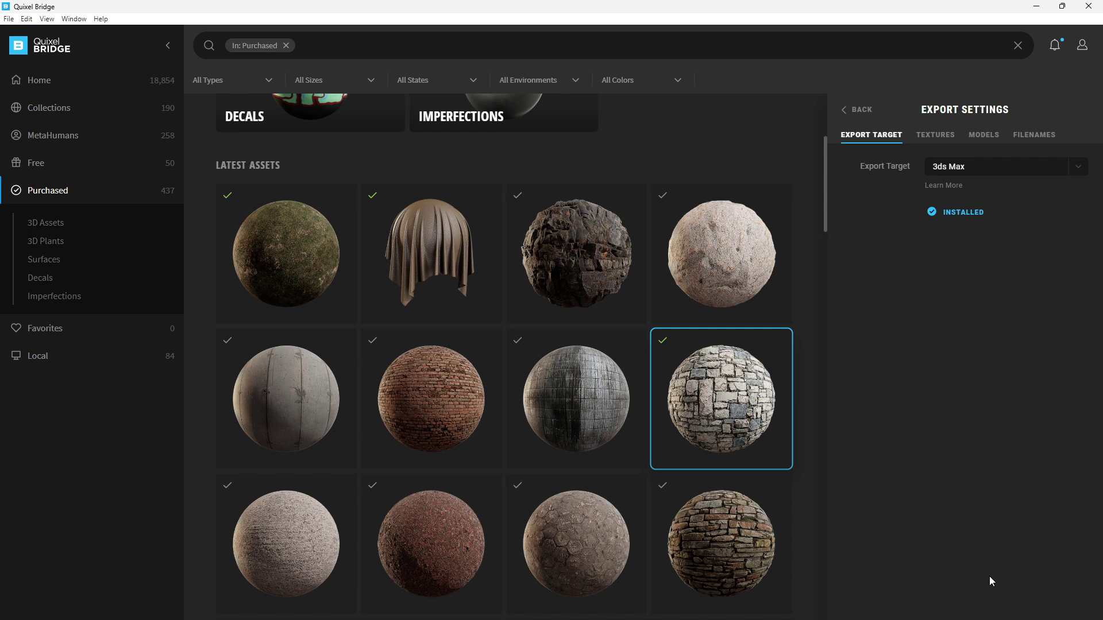
pyautogui.click(1075, 171)
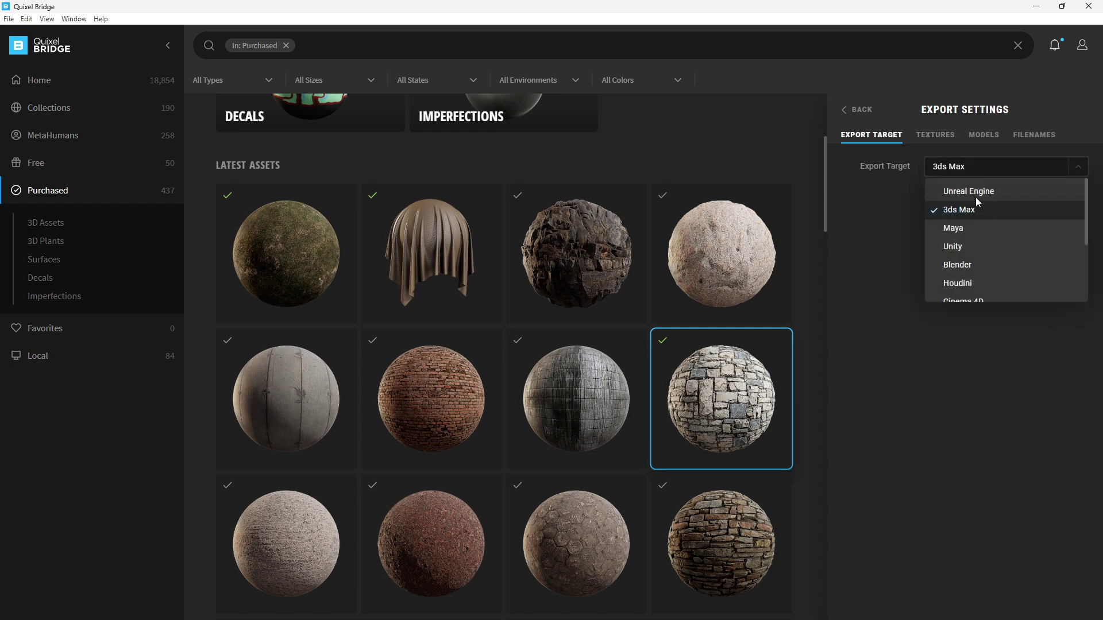
pyautogui.scroll(-3, 958, 264)
pyautogui.scroll(3, 958, 270)
pyautogui.click(887, 234)
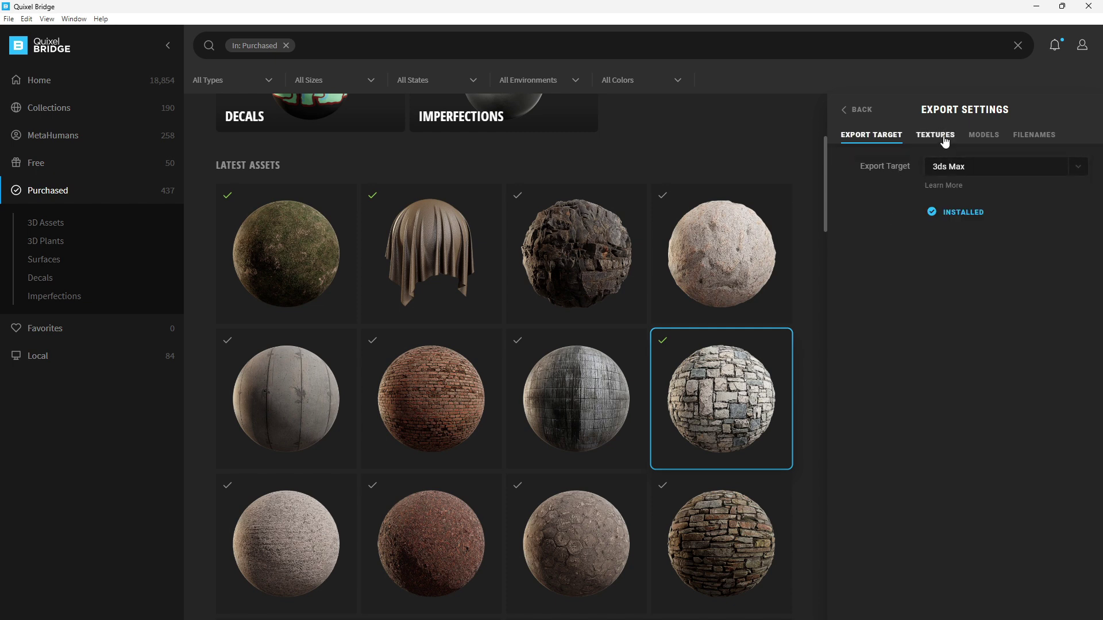
# - Check the Surfaces texture maps and export file format, then return to the asset details
pyautogui.click(940, 137)
pyautogui.click(843, 235)
pyautogui.scroll(-5, 940, 474)
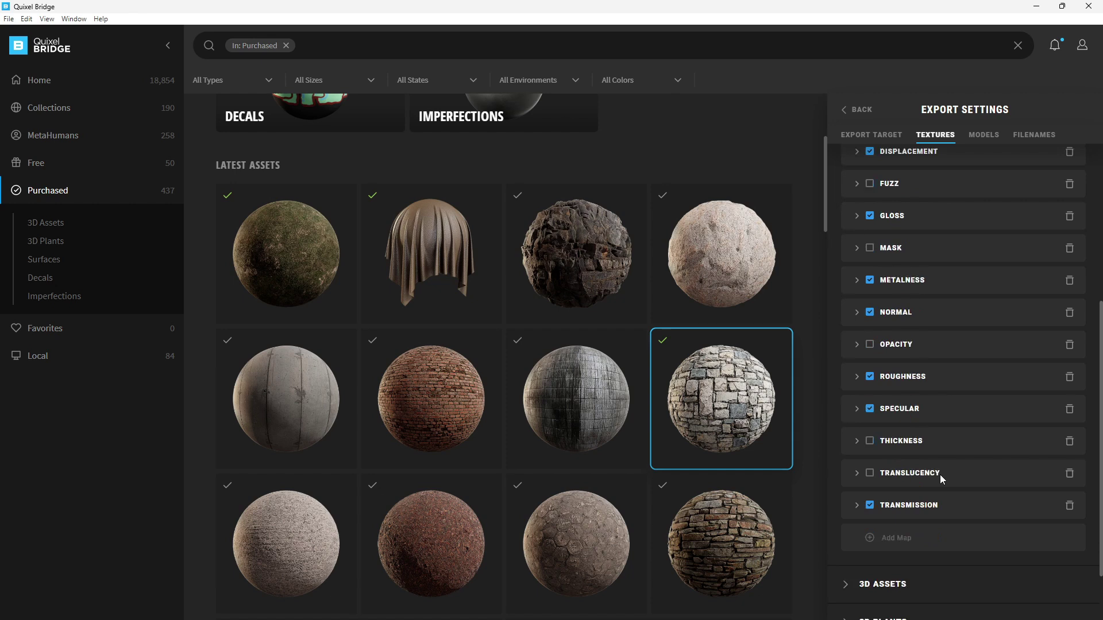
pyautogui.scroll(5, 939, 476)
pyautogui.click(845, 231)
pyautogui.click(1082, 191)
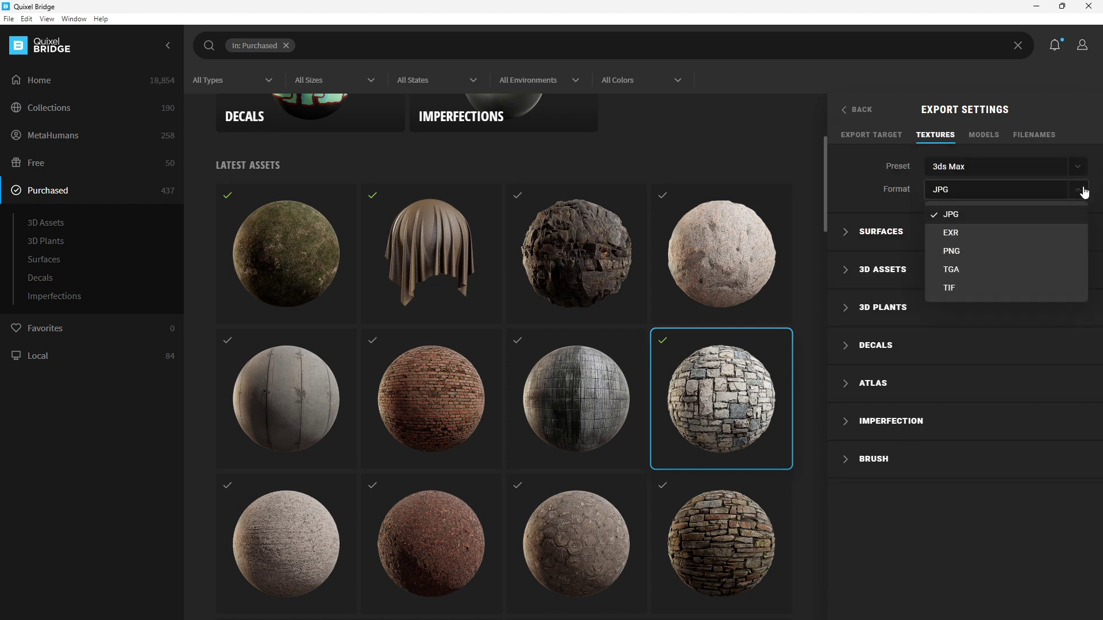
pyautogui.click(948, 278)
pyautogui.click(853, 109)
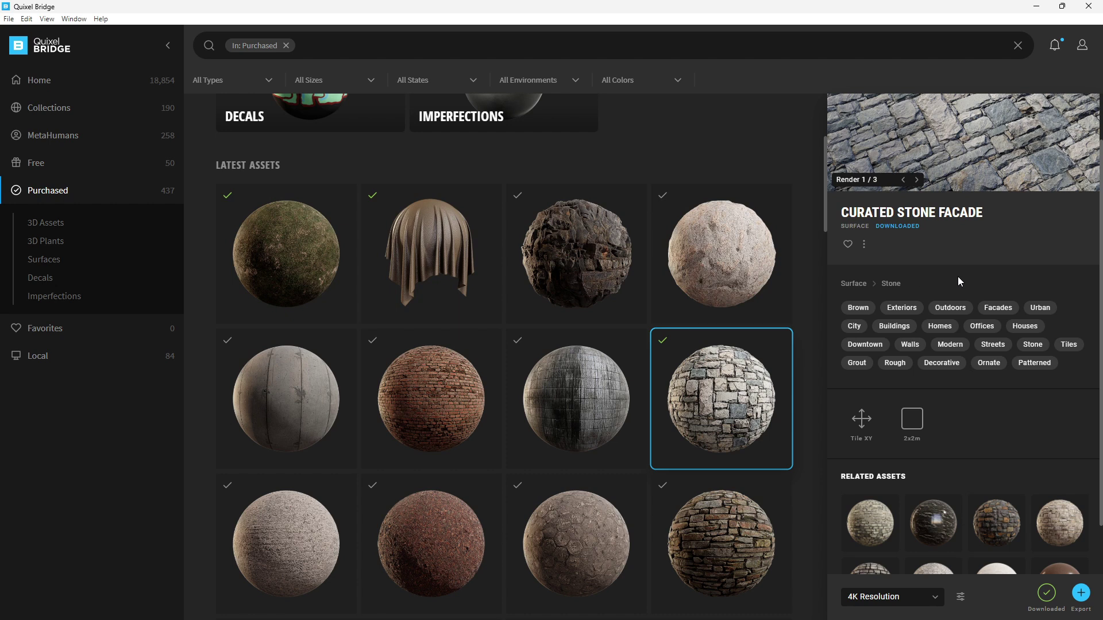
# - Use the stone asset's three-dot menu, Go to Files, to open its downloaded folder
pyautogui.click(864, 245)
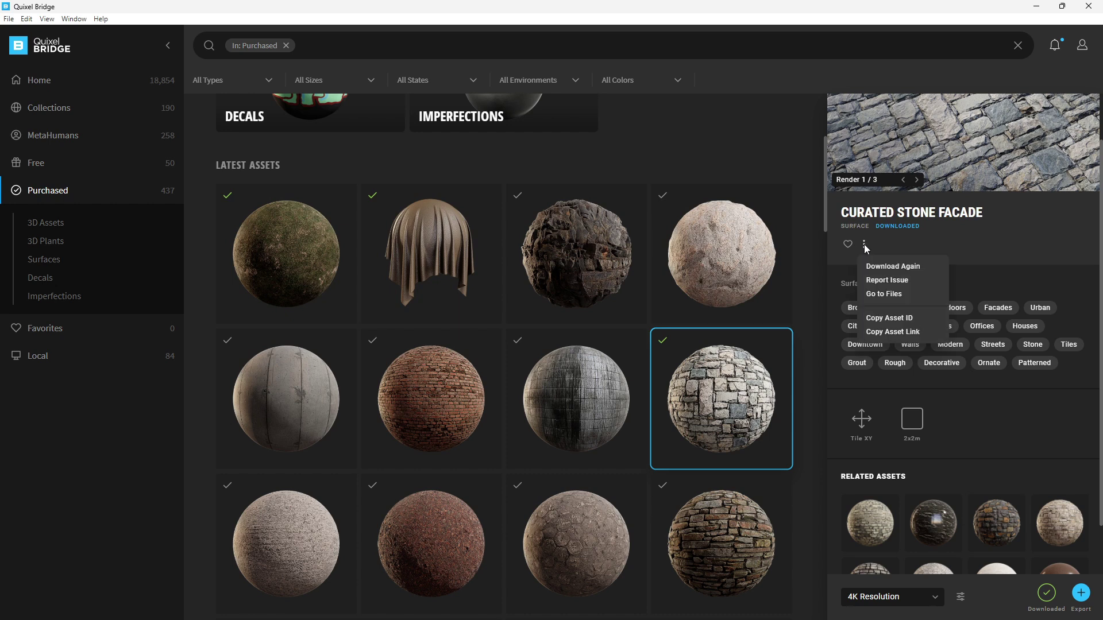
pyautogui.click(873, 295)
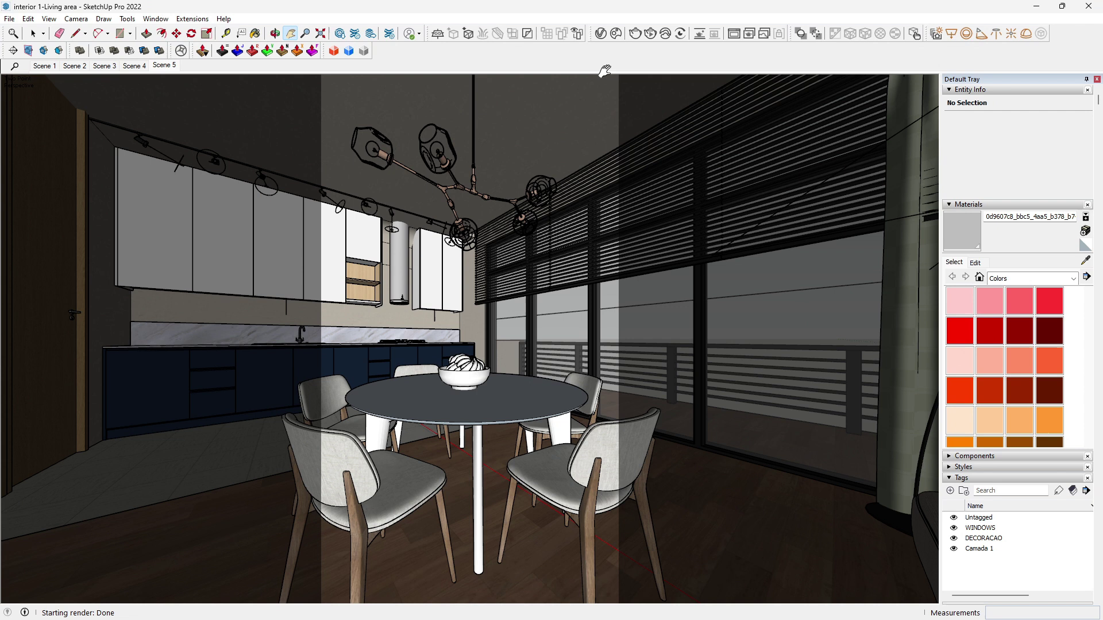
# - Add a Generic material in the V-Ray Asset Editor's Materials and rename it 'Wood PBR'
pyautogui.click(602, 37)
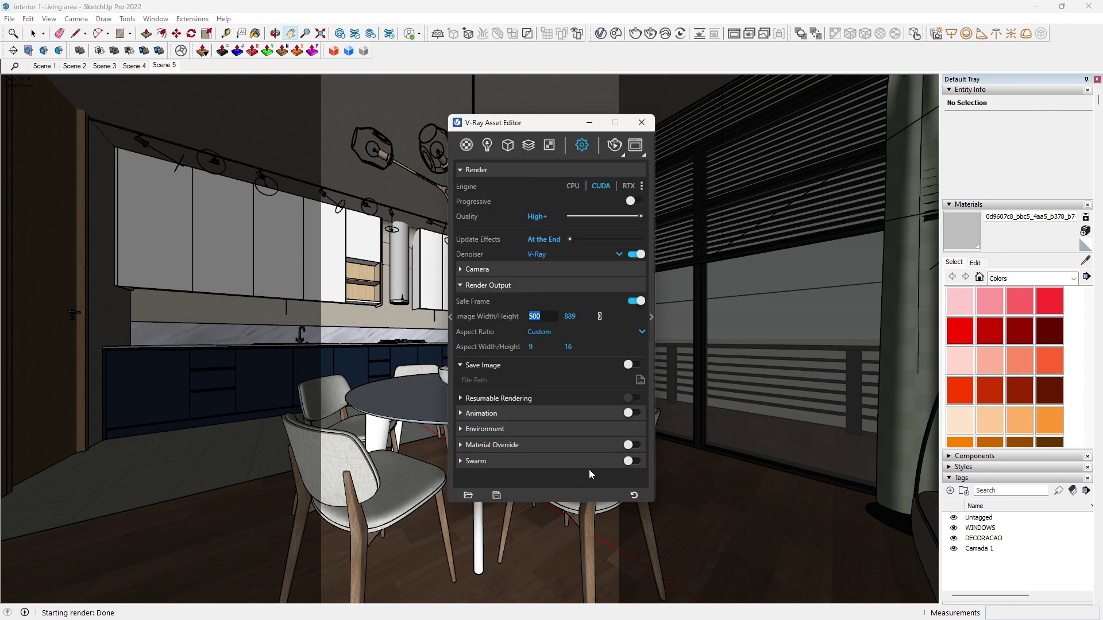
pyautogui.click(467, 146)
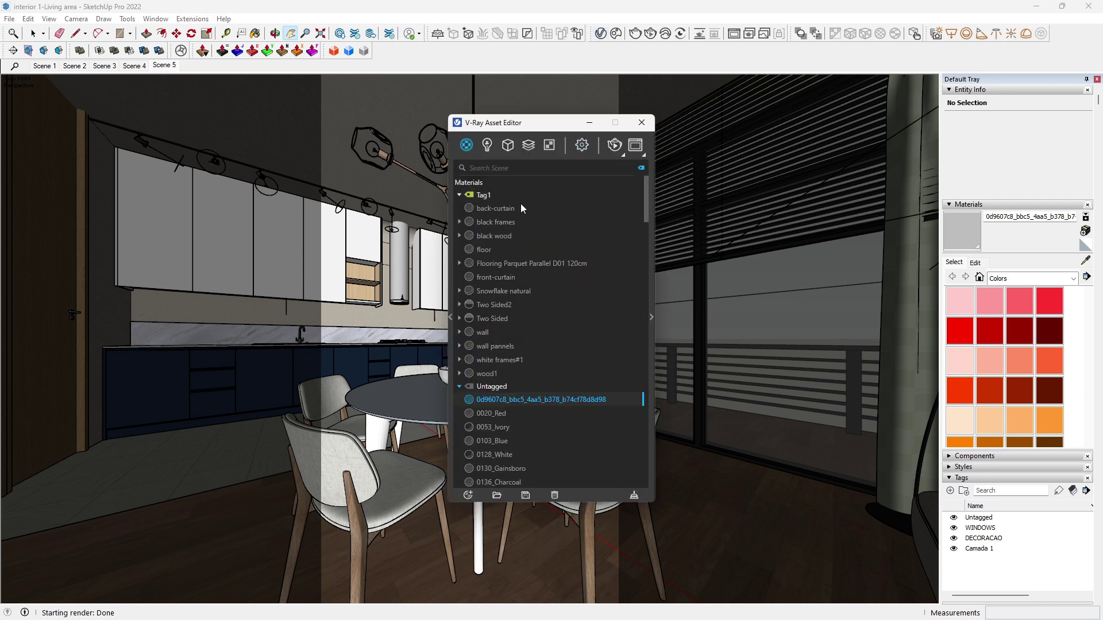
pyautogui.click(468, 495)
pyautogui.moveTo(503, 417)
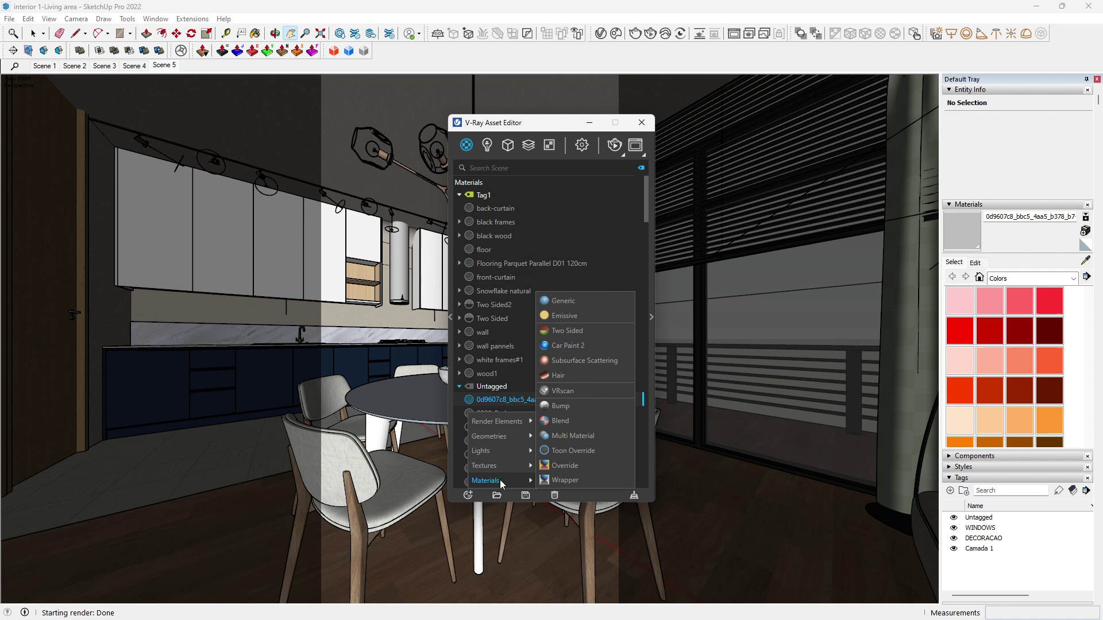
pyautogui.click(560, 299)
pyautogui.rightClick(508, 333)
pyautogui.click(517, 457)
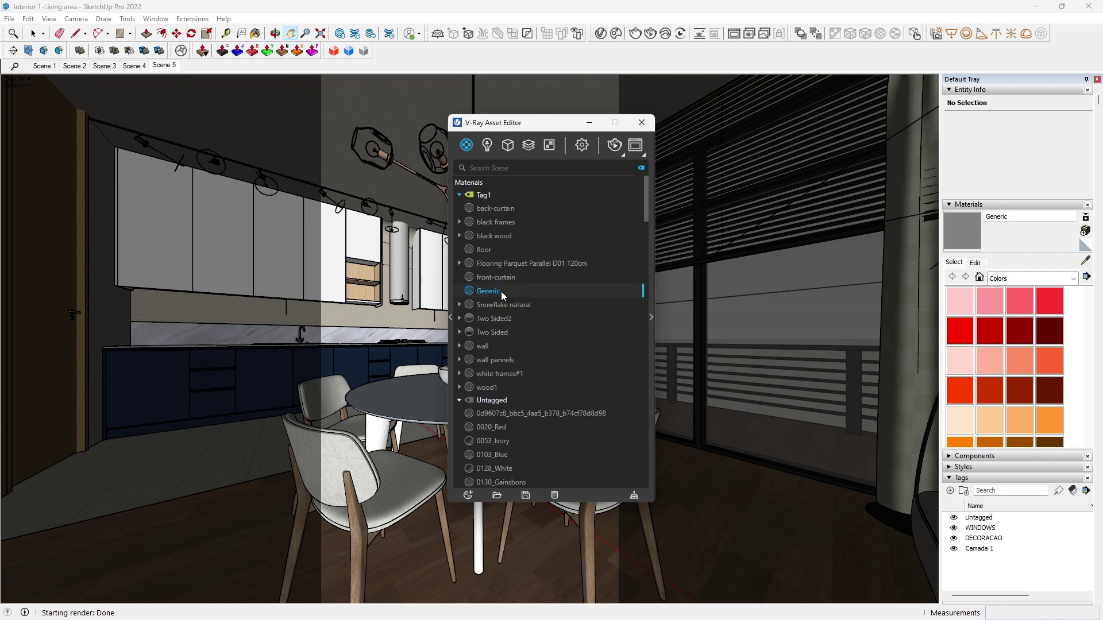
pyautogui.doubleClick(471, 292)
pyautogui.write('Wood PBR')
pyautogui.press('Return')
# - Drive Wood PBR's diffuse colour with the Albedo map through a Color Correction texture
pyautogui.click(574, 408)
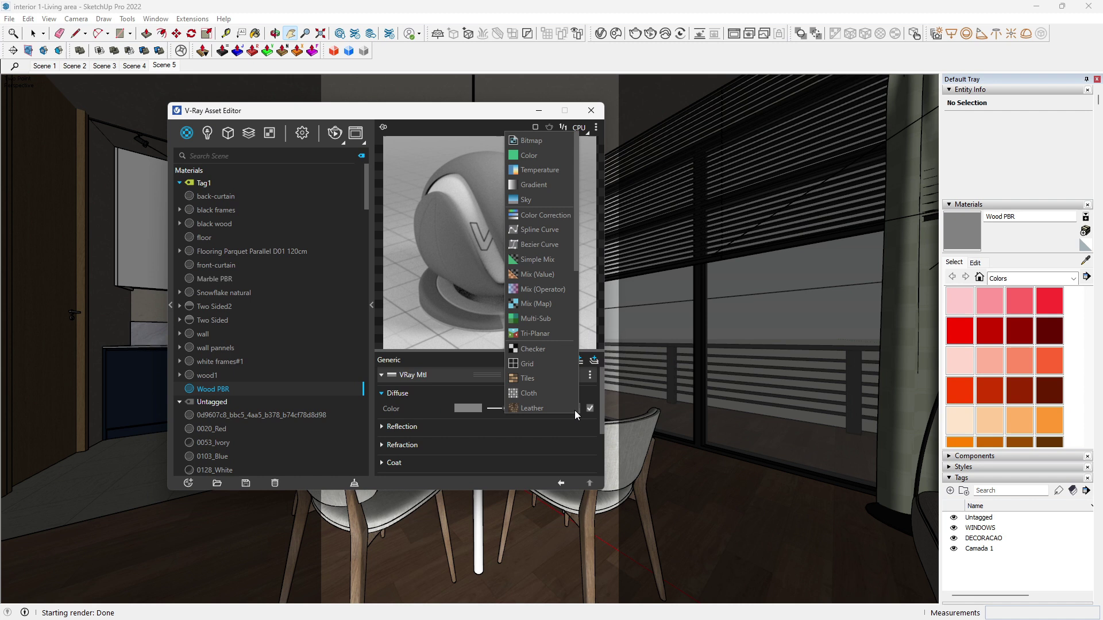
pyautogui.click(567, 346)
pyautogui.click(574, 386)
pyautogui.click(529, 285)
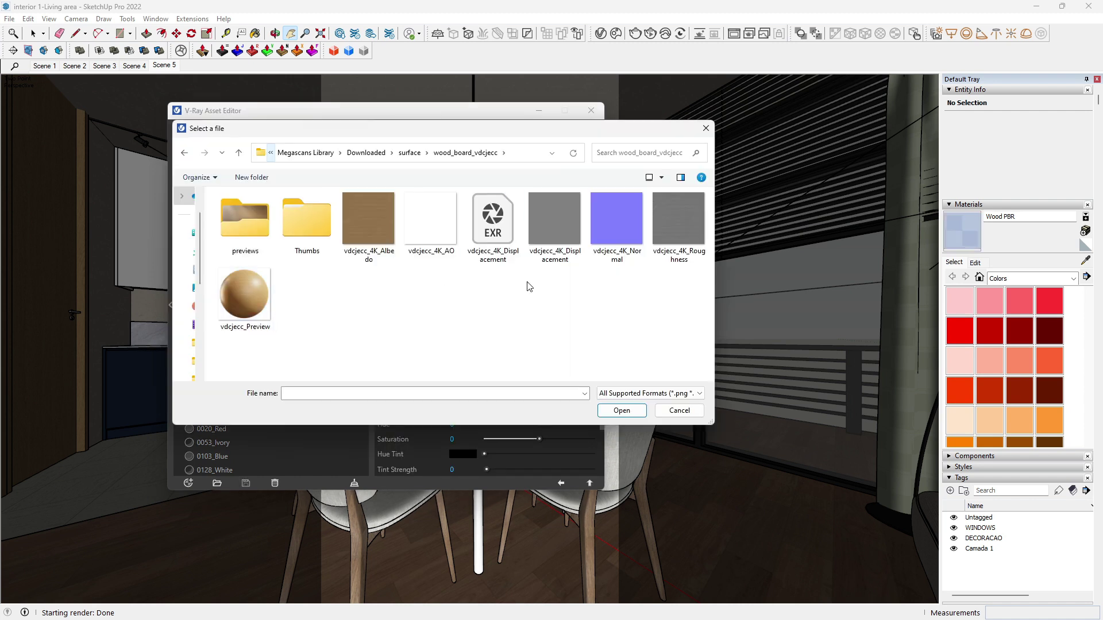
pyautogui.click(368, 221)
pyautogui.click(600, 408)
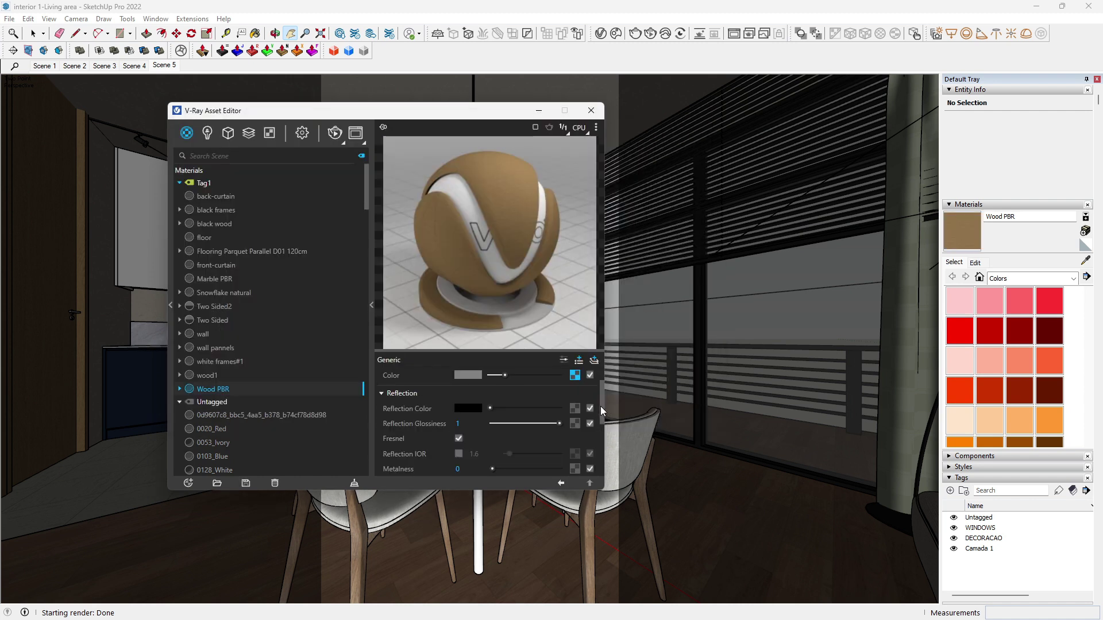
# - Load the Roughness map as a bitmap into Reflection Glossiness
pyautogui.click(575, 424)
pyautogui.click(531, 144)
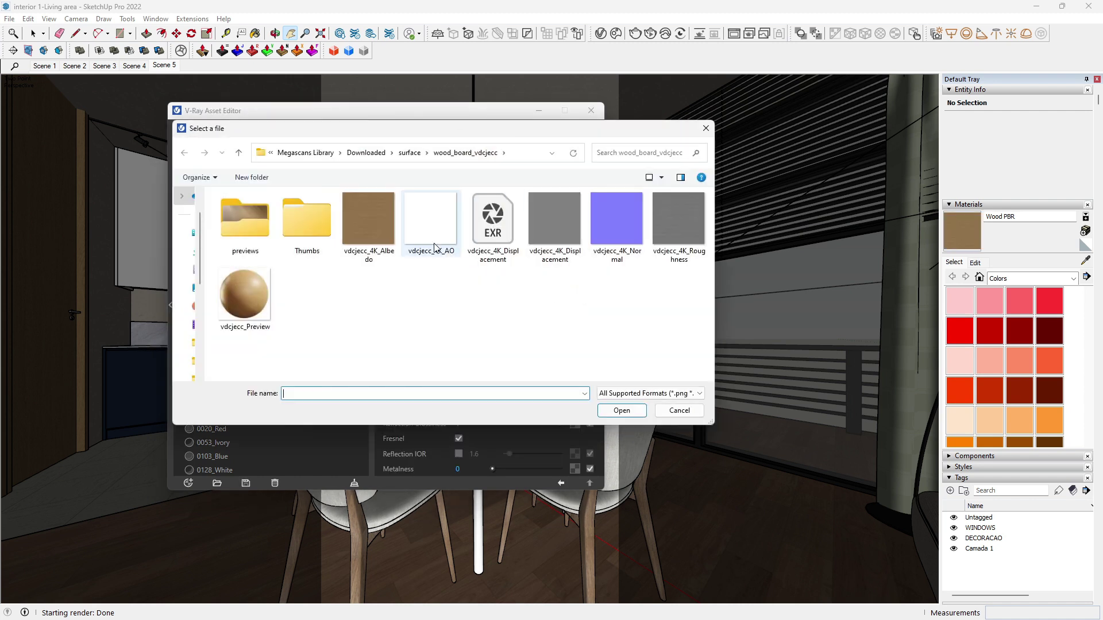
pyautogui.click(678, 221)
pyautogui.click(622, 410)
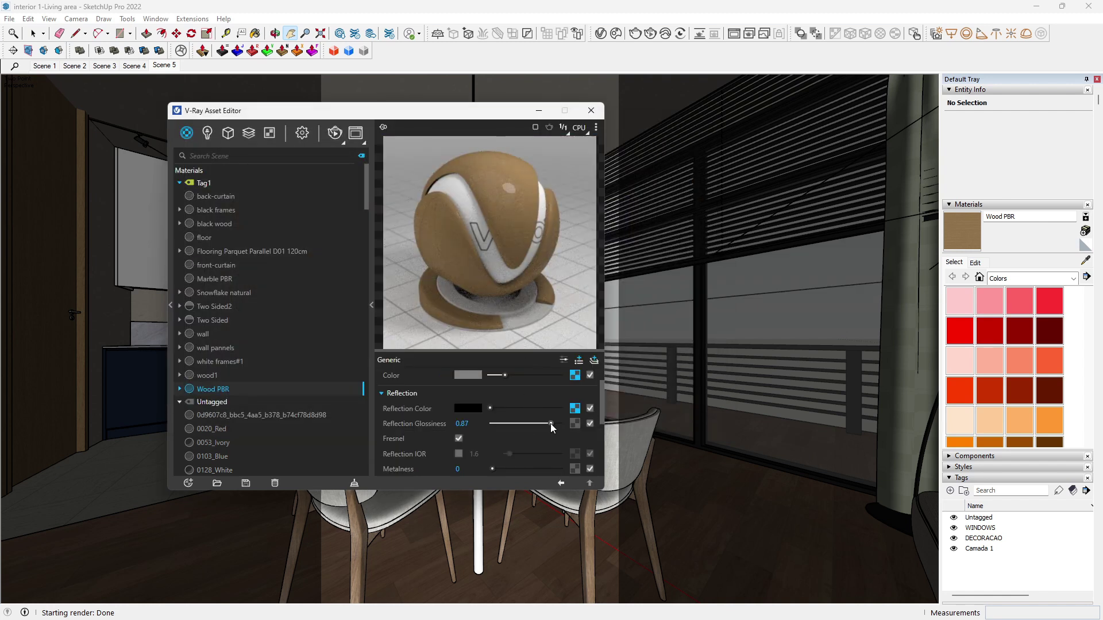
pyautogui.scroll(-5, 549, 431)
# - Set the bump to Normal Map mode using the Normal bitmap at amount 0.47
pyautogui.click(574, 447)
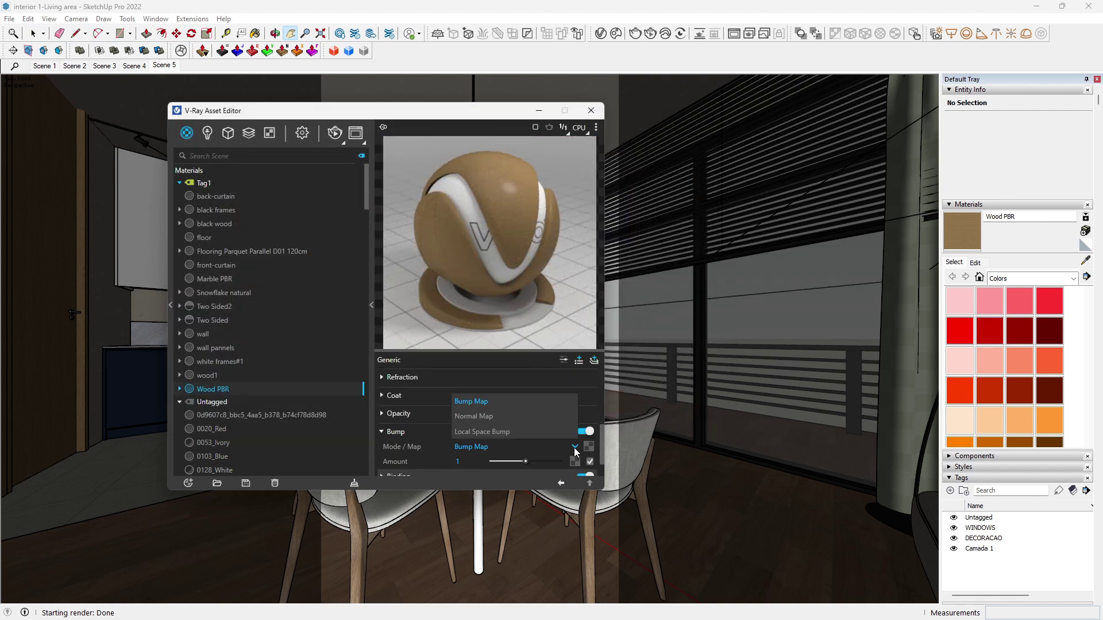
pyautogui.click(481, 417)
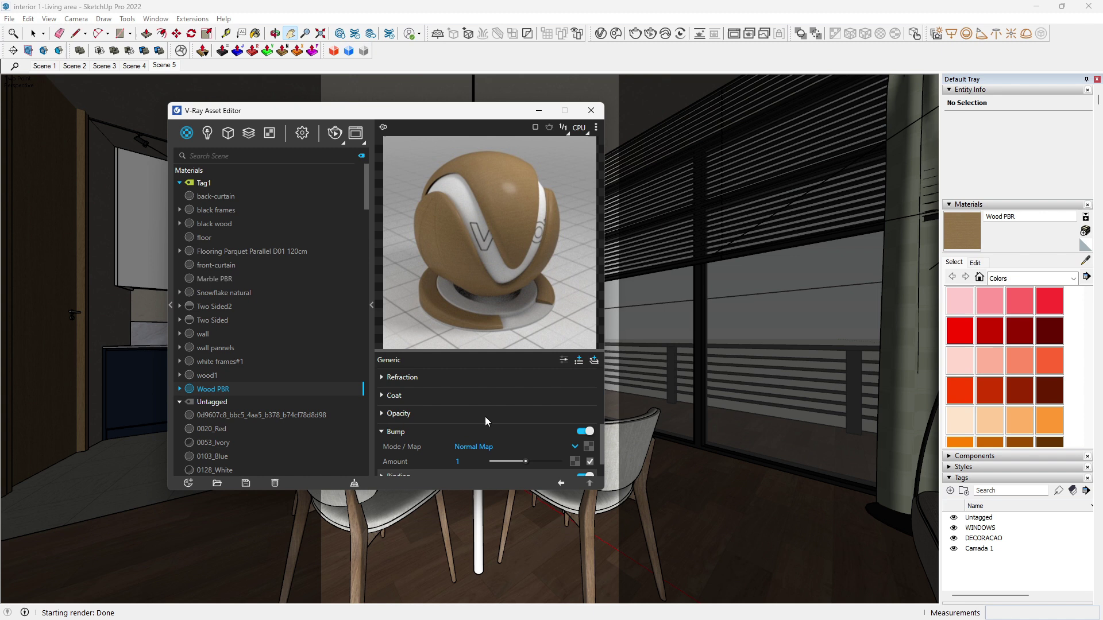
pyautogui.click(589, 446)
pyautogui.click(558, 143)
pyautogui.click(613, 252)
pyautogui.click(621, 410)
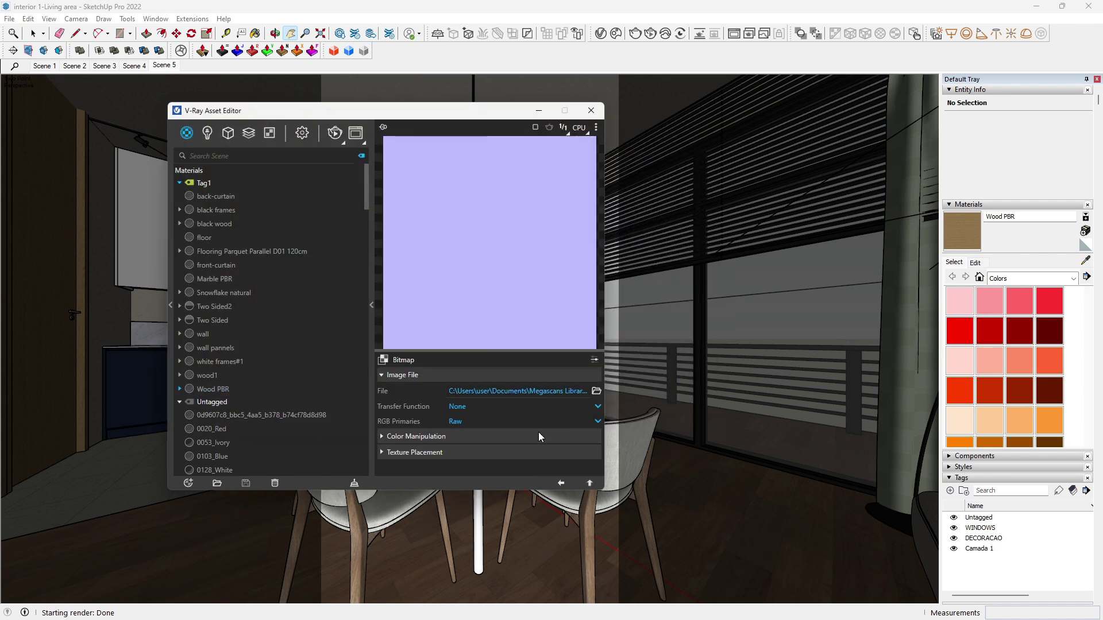
pyautogui.moveTo(521, 459); pyautogui.dragTo(508, 460)
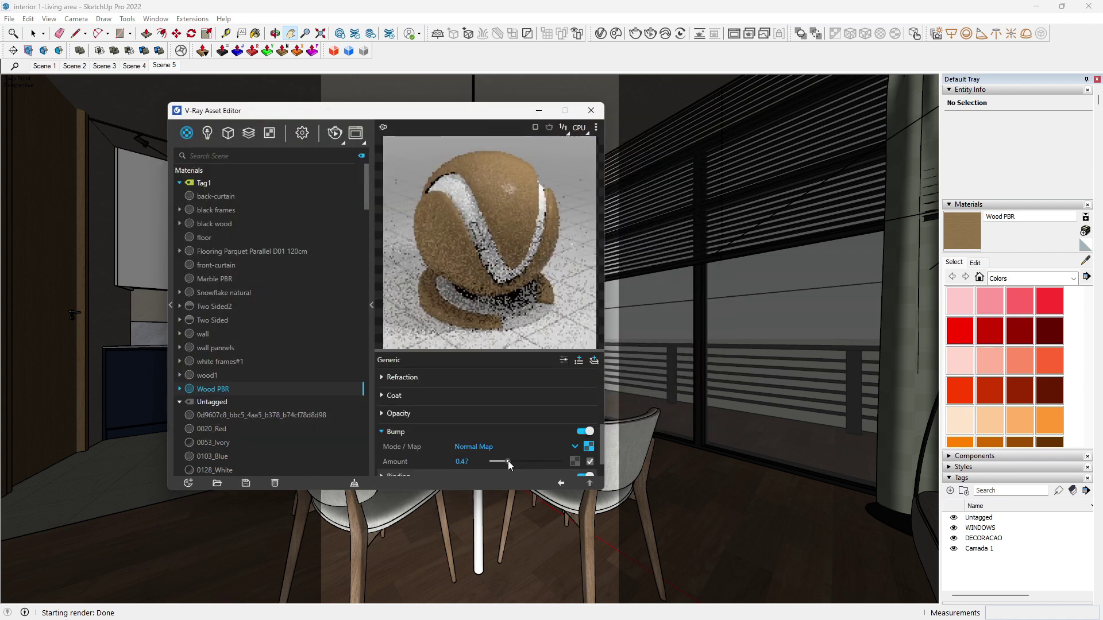
# - Enable displacement and load the Displacement EXR file as its map
pyautogui.click(554, 446)
pyautogui.scroll(-2, 597, 425)
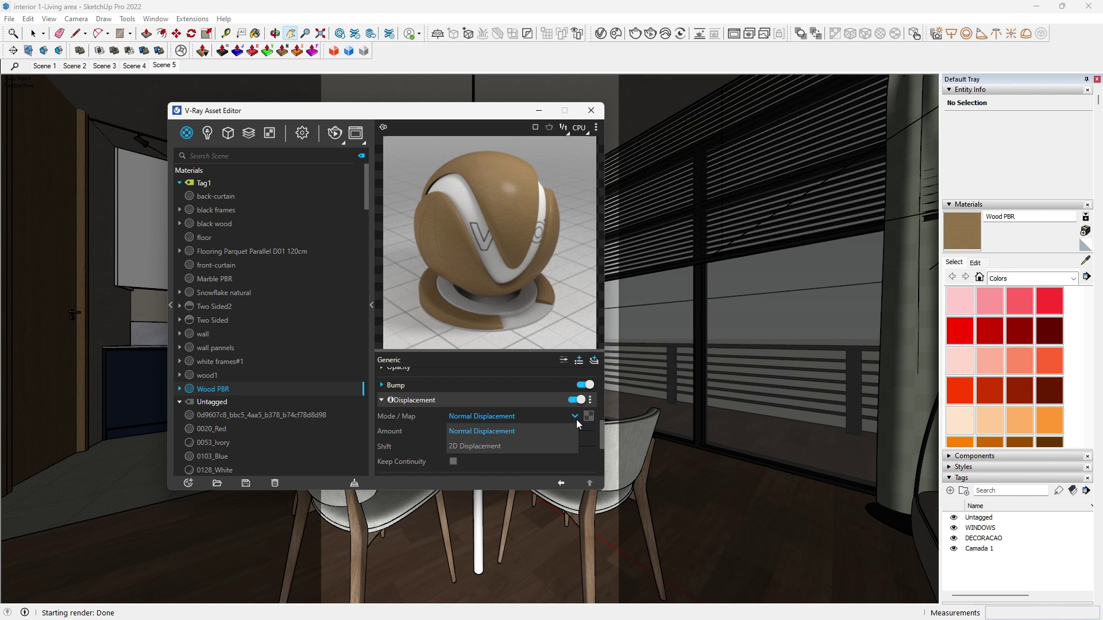
pyautogui.click(589, 417)
pyautogui.click(555, 143)
pyautogui.click(507, 244)
pyautogui.doubleClick(507, 244)
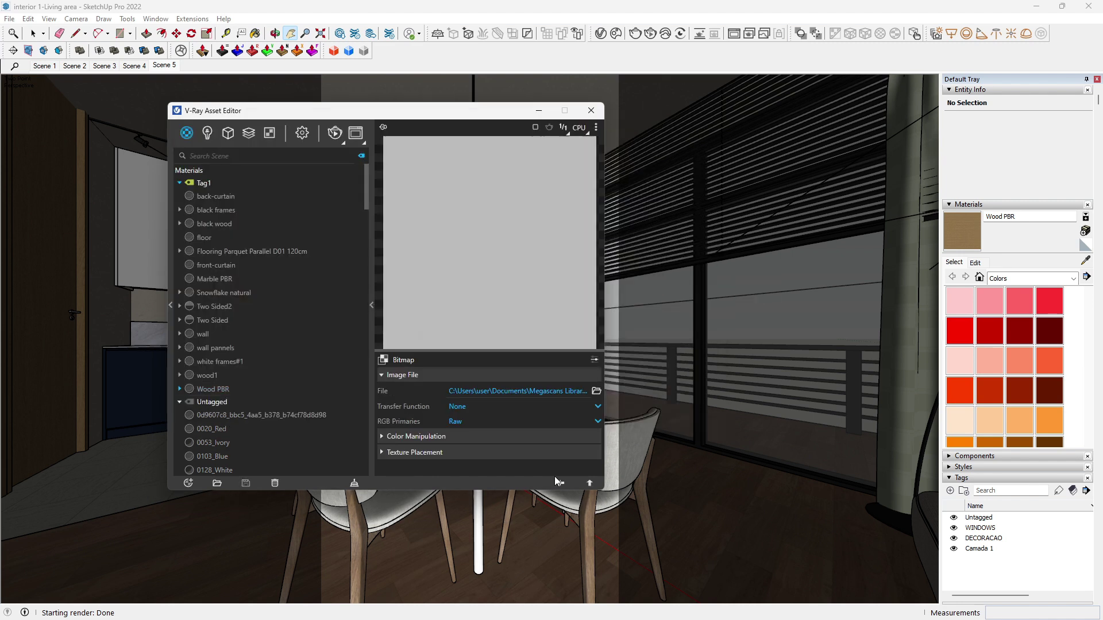
pyautogui.click(561, 483)
# - Wrap Wood PBR's colour texture in a Mix (Operator) that multiplies it by the AO map (Multiply A*B)
pyautogui.rightClick(575, 409)
pyautogui.moveTo(563, 384)
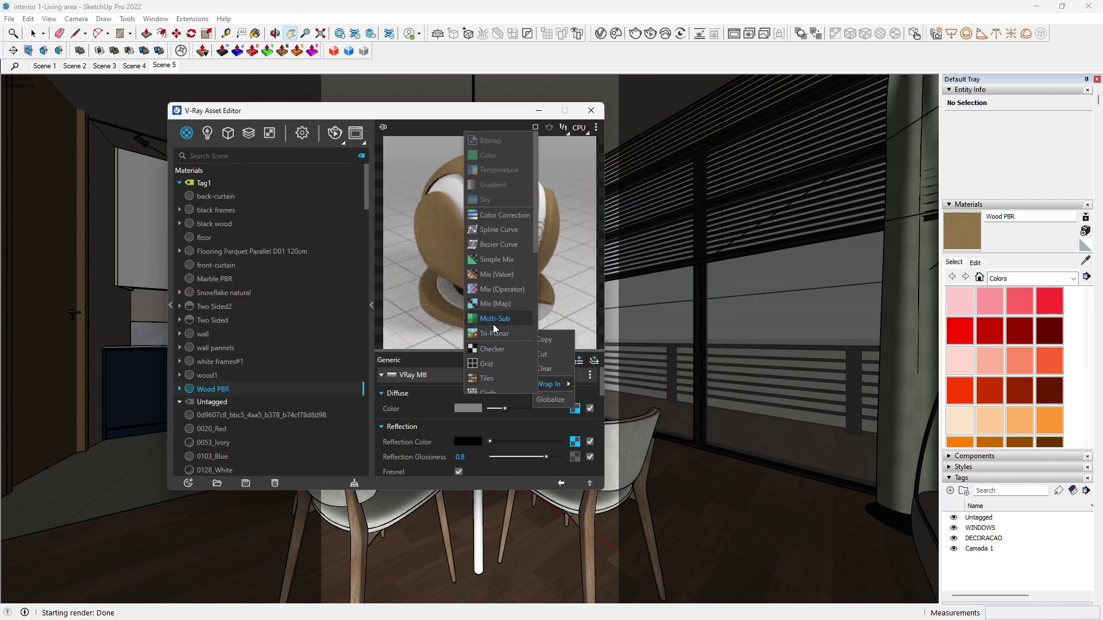
pyautogui.click(503, 290)
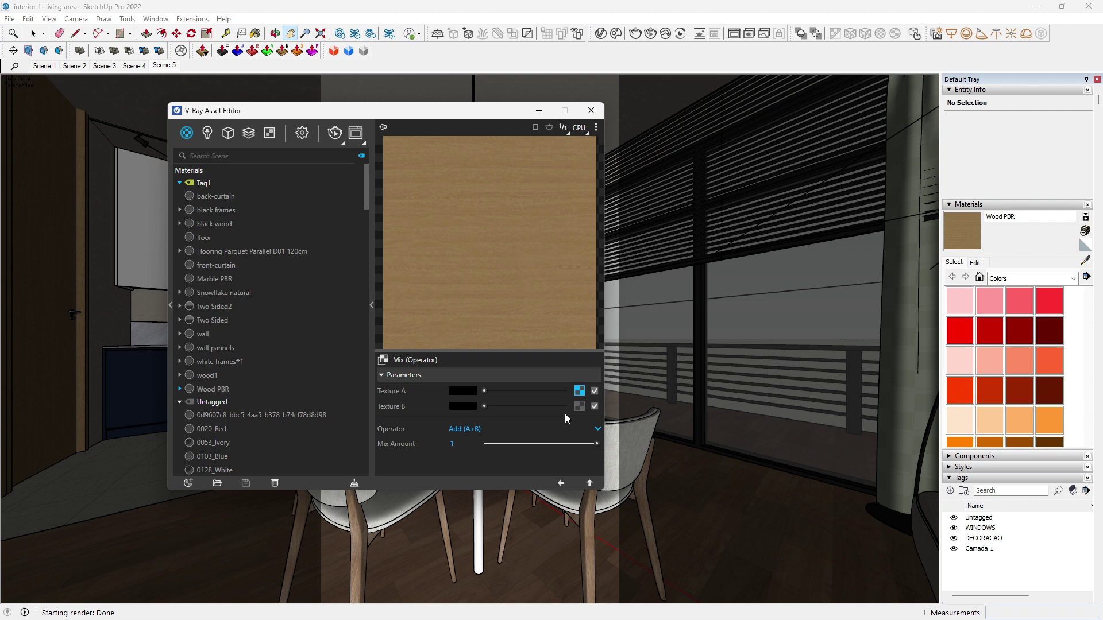
pyautogui.click(580, 407)
pyautogui.click(549, 143)
pyautogui.click(597, 429)
pyautogui.click(479, 371)
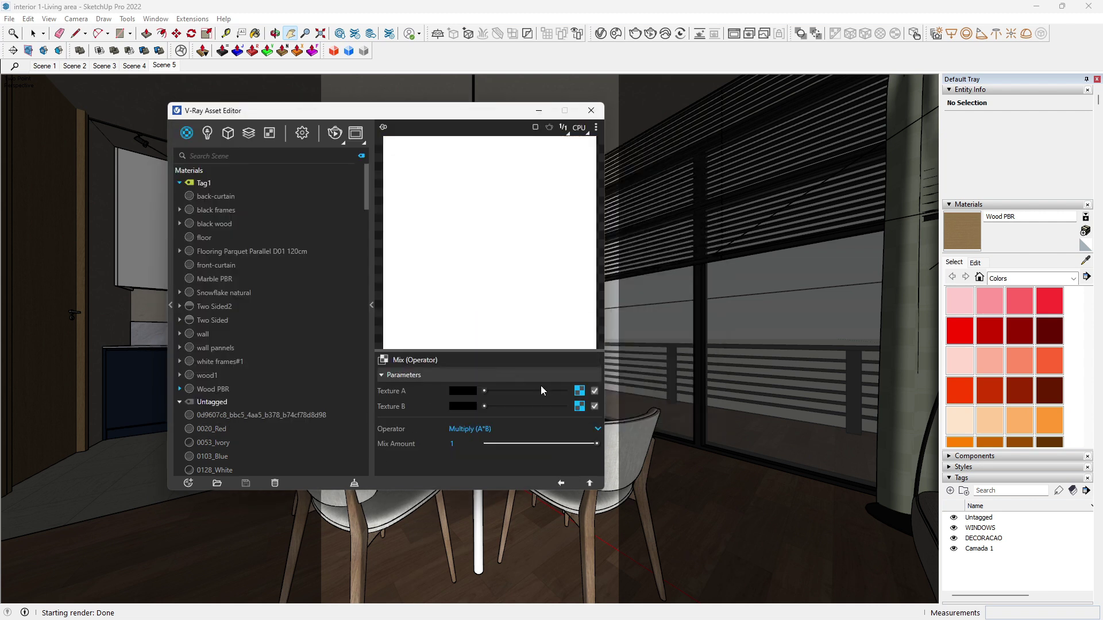
pyautogui.click(223, 389)
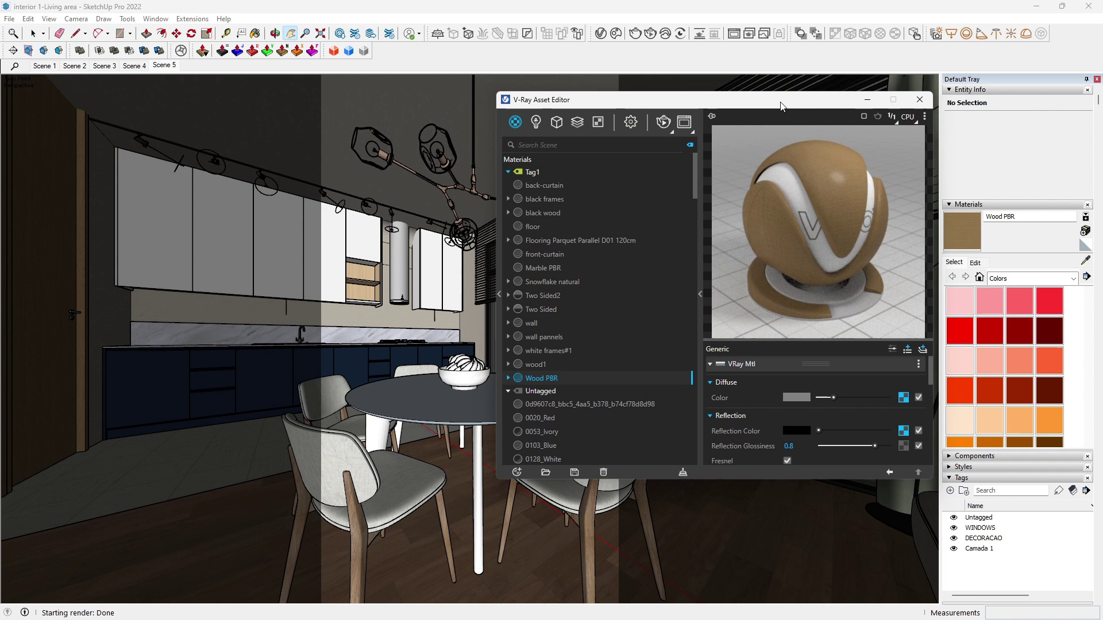
# - Apply the Wood PBR material to the dining table's column and tabletop
pyautogui.moveTo(356, 110); pyautogui.dragTo(810, 75)
pyautogui.click(478, 508)
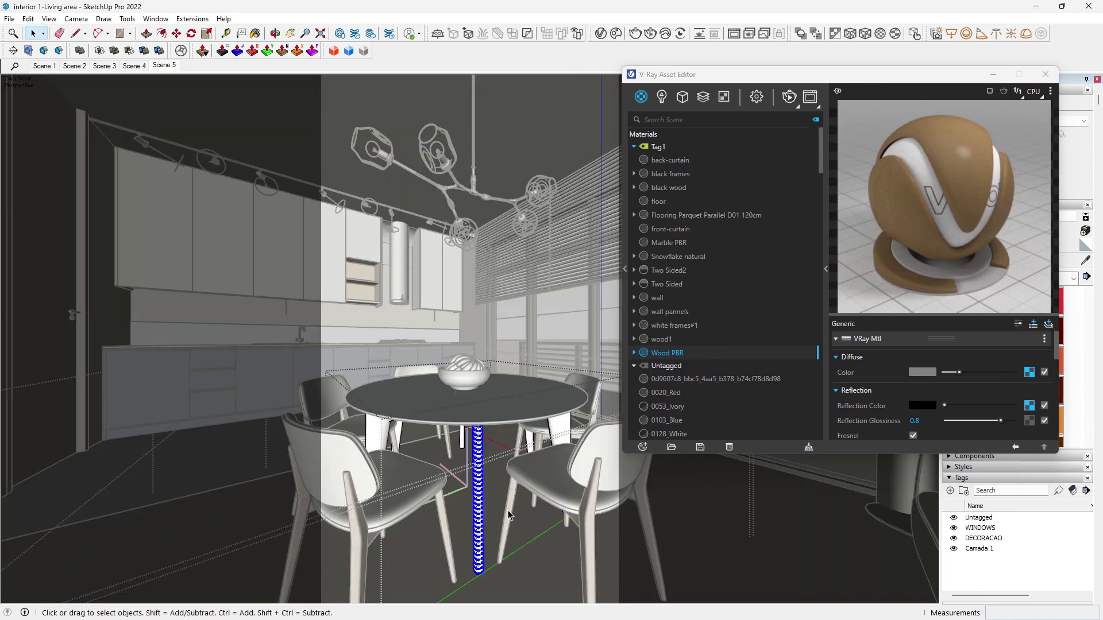
pyautogui.rightClick(670, 367)
pyautogui.click(718, 225)
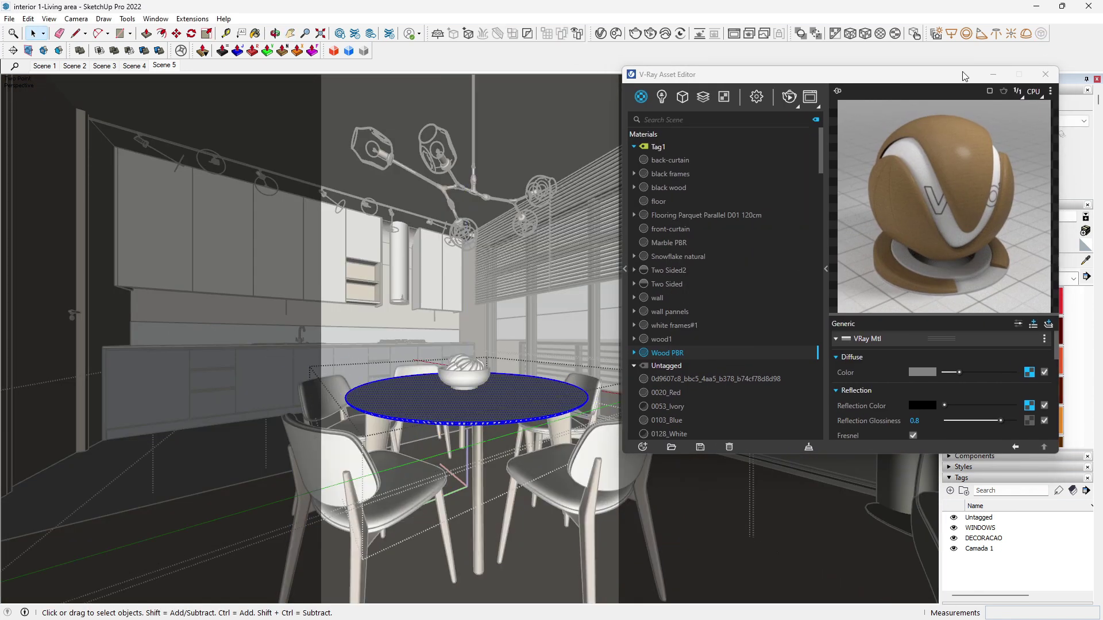
pyautogui.moveTo(964, 75); pyautogui.dragTo(818, 83)
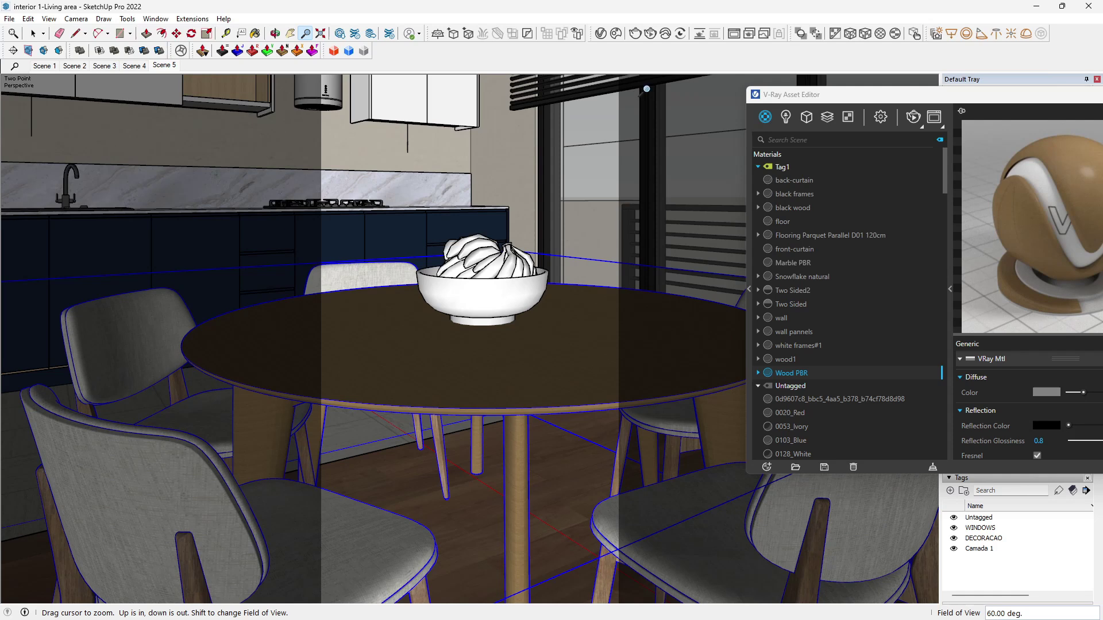